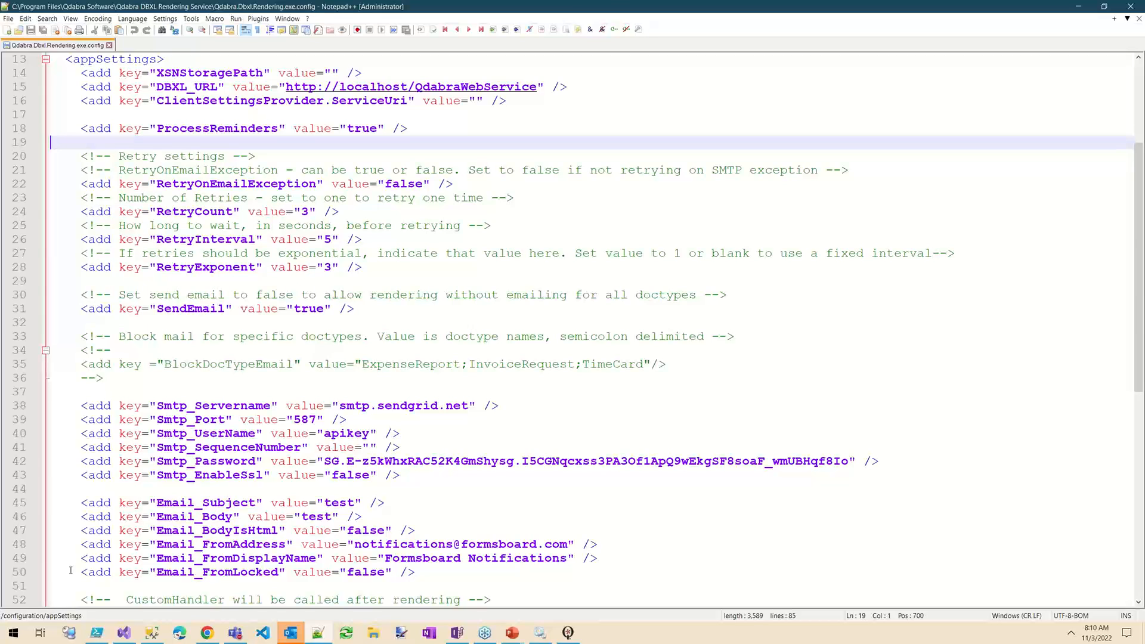
# In Chrome, review the TEST email mapping of the ExpRepNew doctype and return to its general settings
pyautogui.click(208, 630)
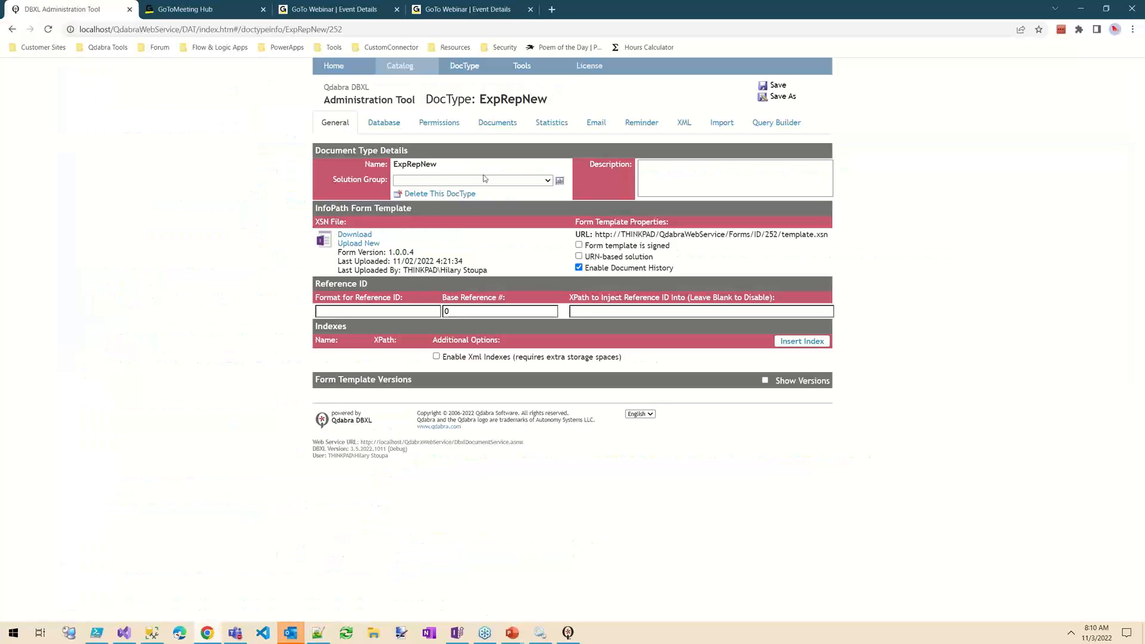
pyautogui.click(596, 123)
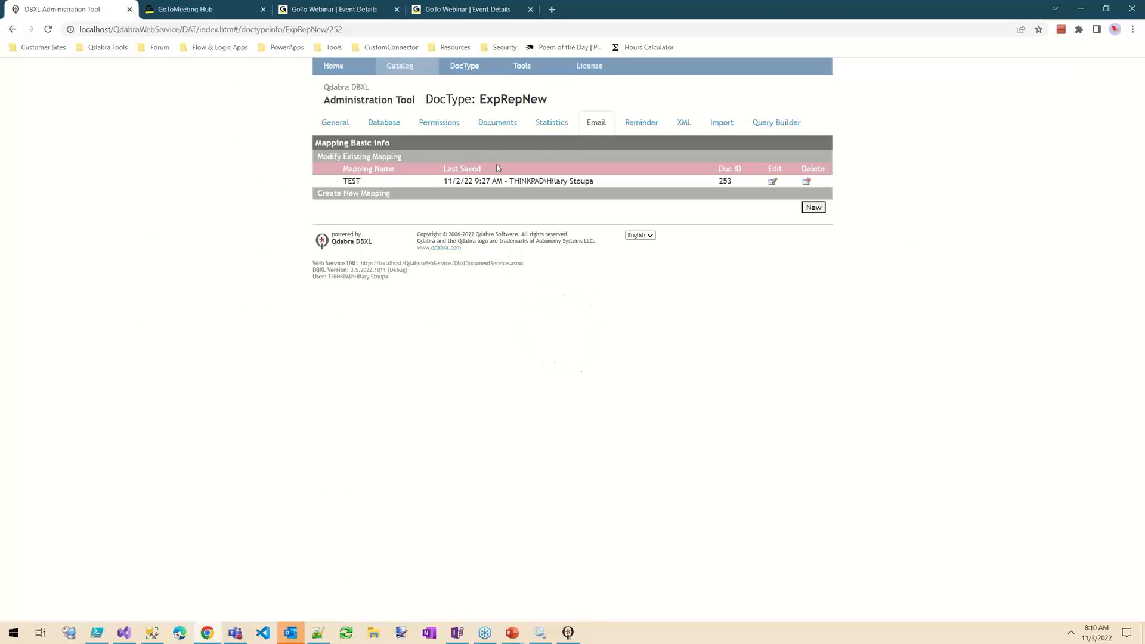
pyautogui.click(772, 181)
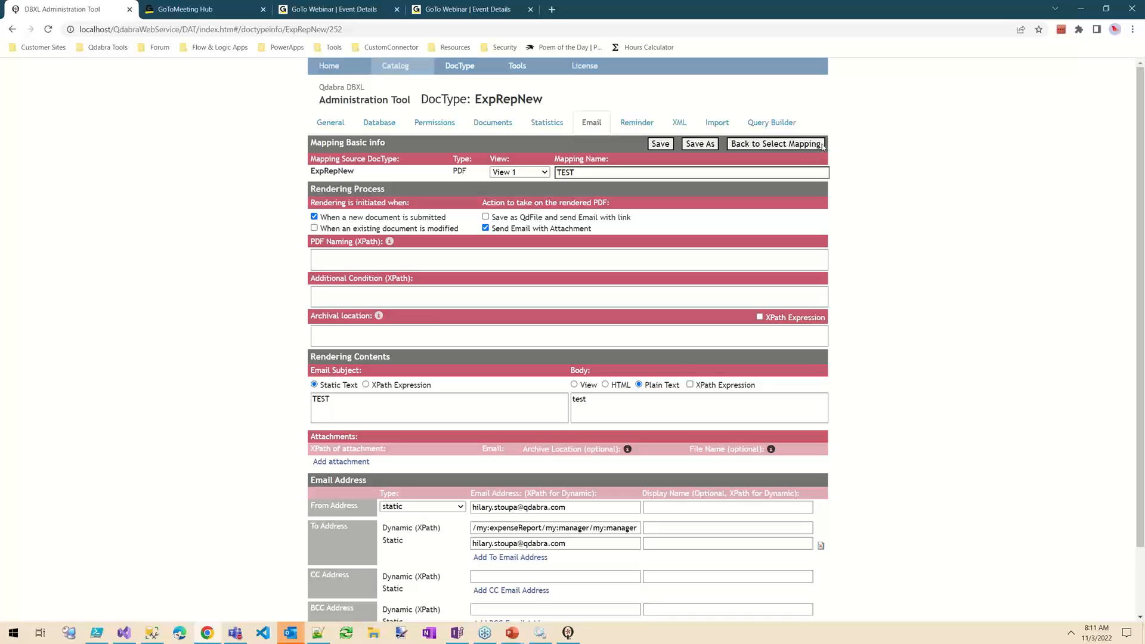
pyautogui.click(798, 146)
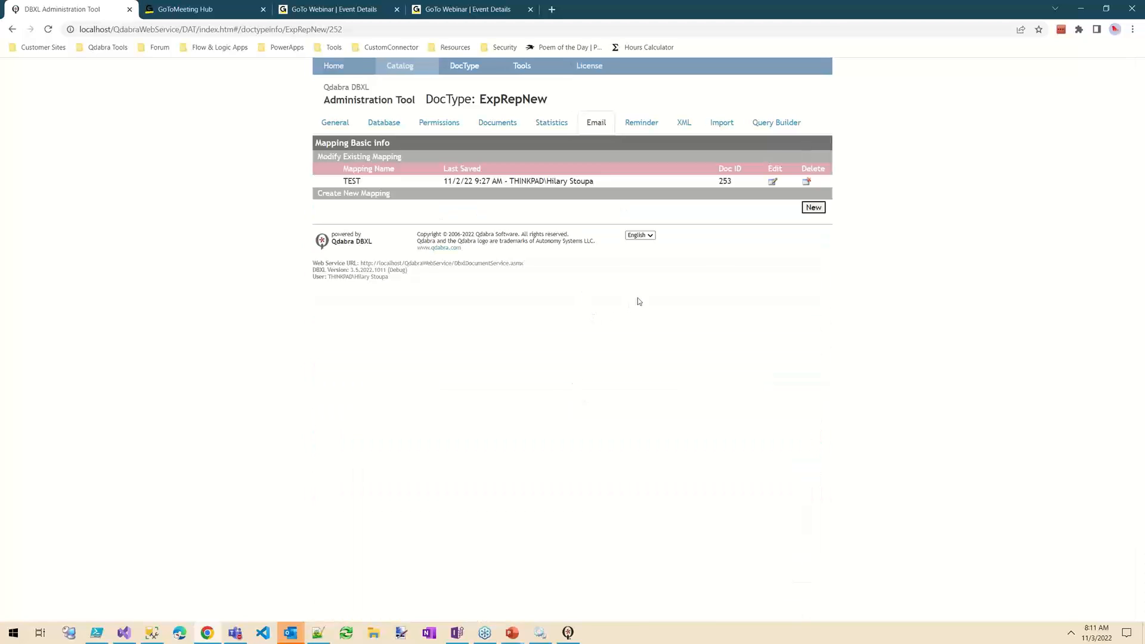
pyautogui.click(333, 127)
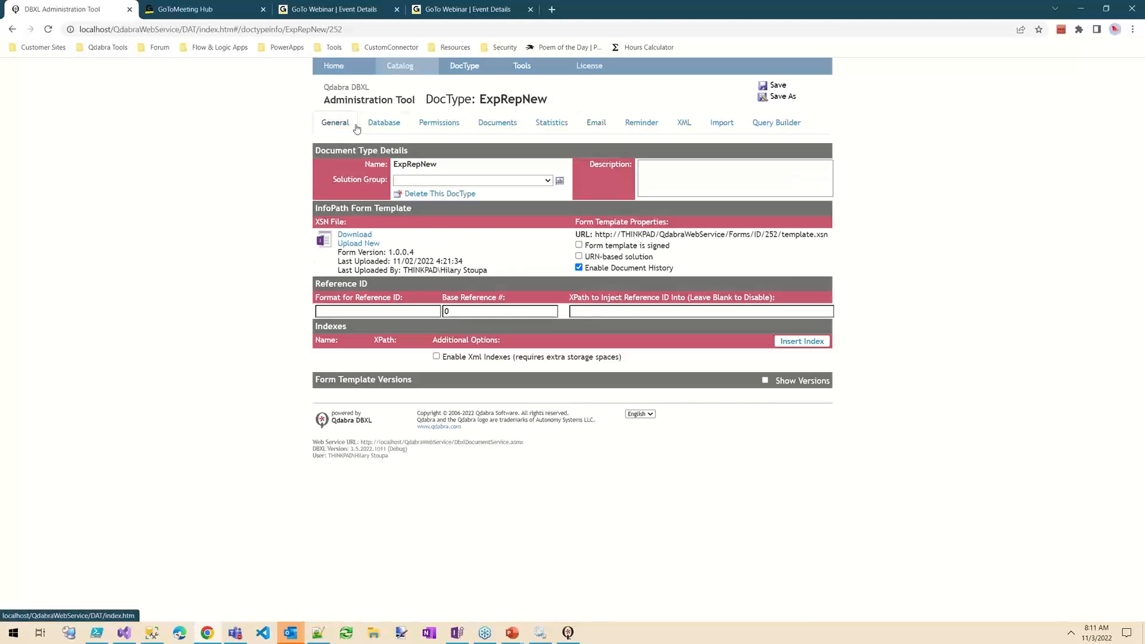
# Switch to the DBXL Migration Tool and import only the documents of the ExpRepNew configuration
pyautogui.click(540, 634)
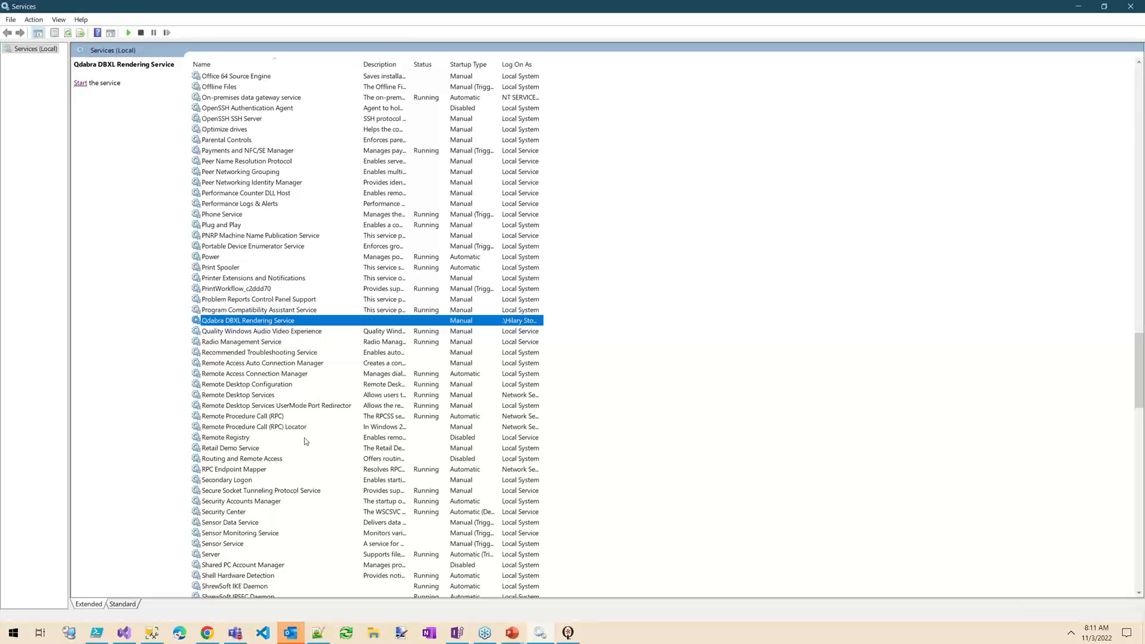
pyautogui.click(152, 637)
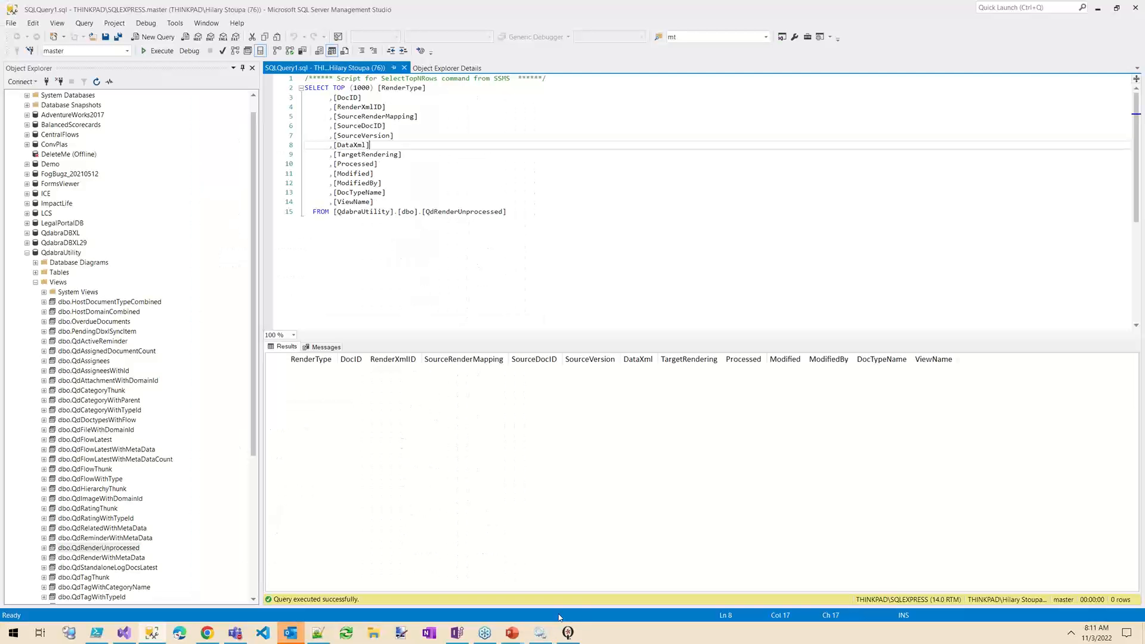
pyautogui.click(567, 633)
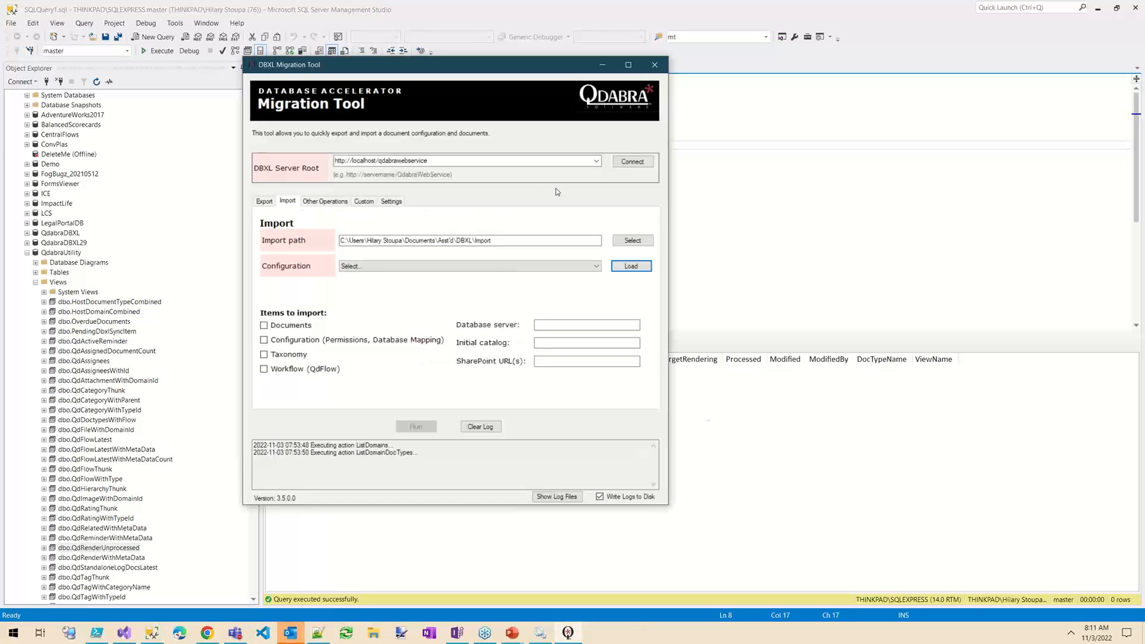
pyautogui.click(566, 267)
pyautogui.click(375, 284)
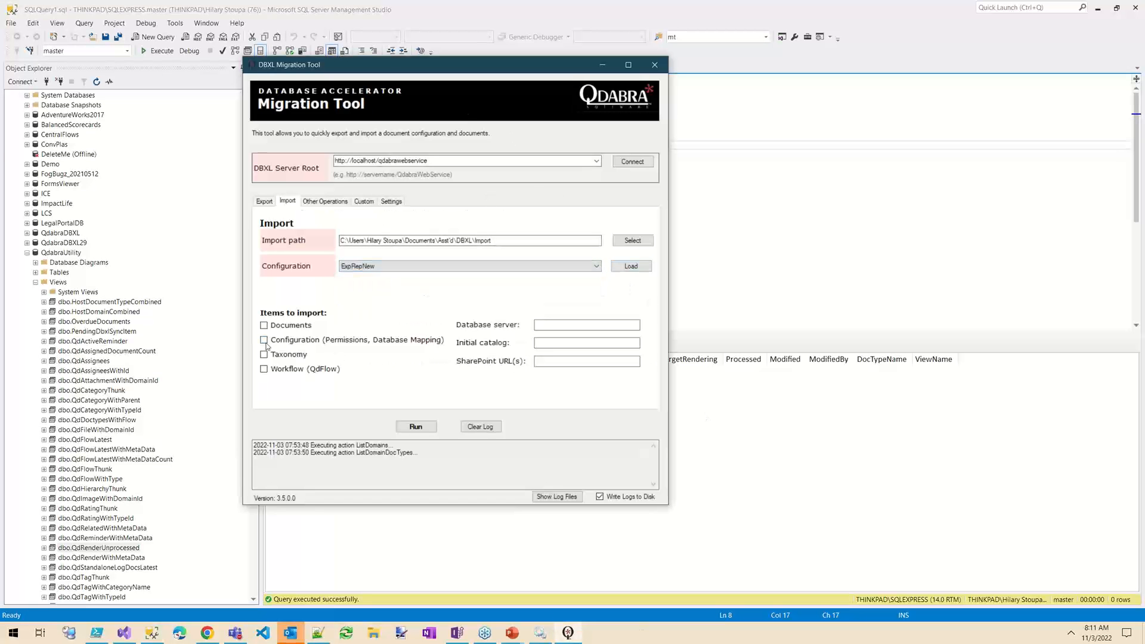
pyautogui.click(264, 325)
pyautogui.click(416, 427)
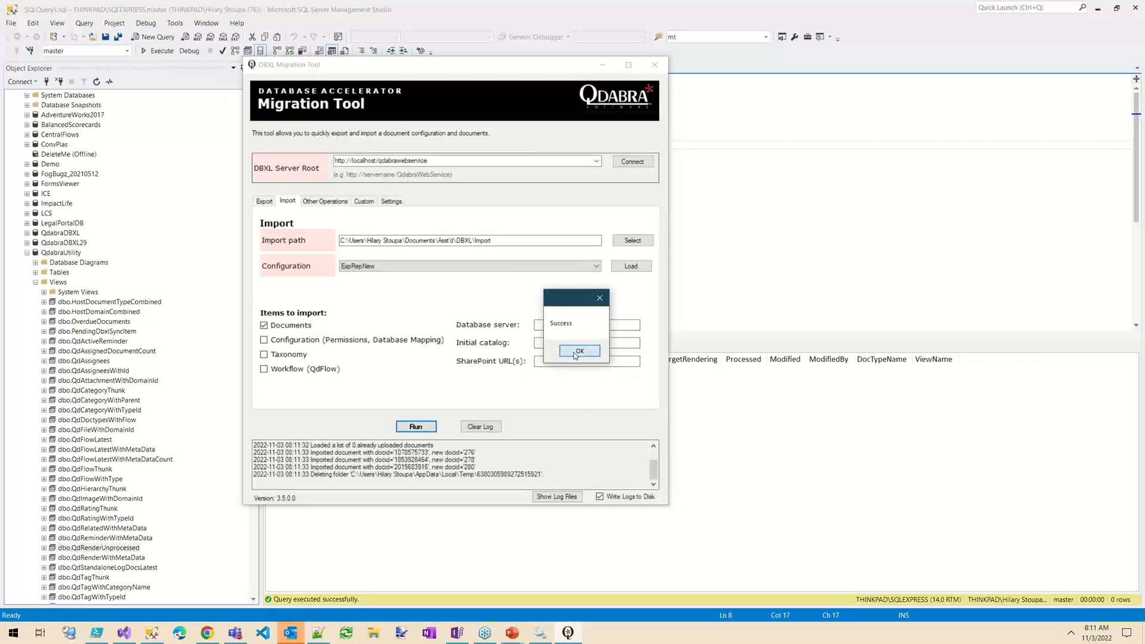
pyautogui.click(575, 355)
# In SQL Server Management Studio, run the QdRenderUnprocessed query on the QdabraUtility database and examine the pending PDF renderings
pyautogui.click(754, 233)
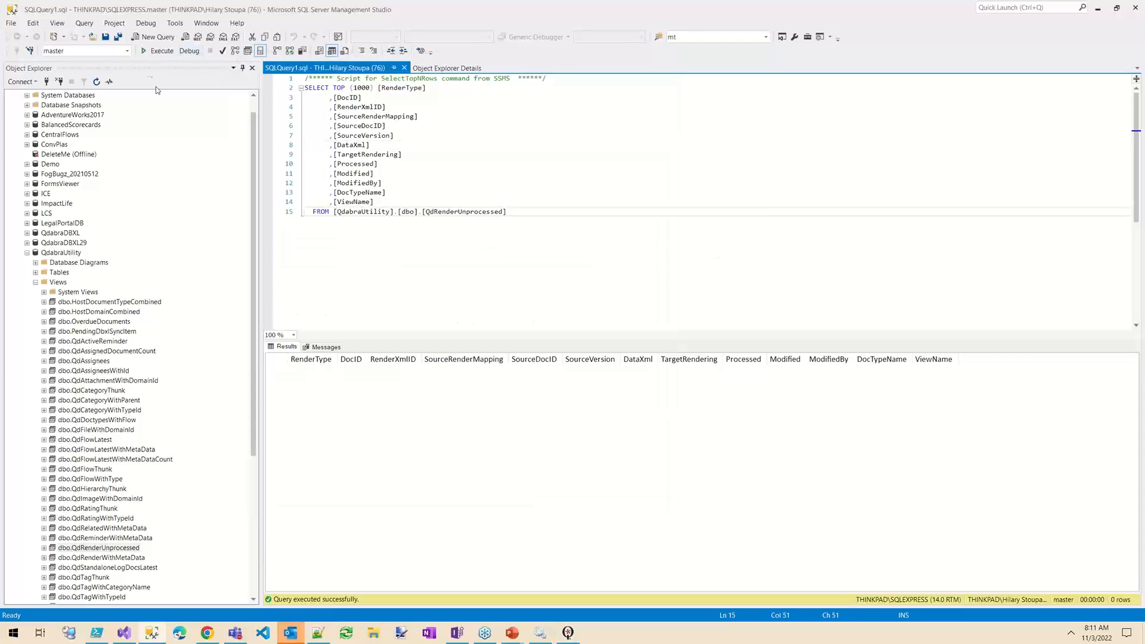
pyautogui.click(145, 51)
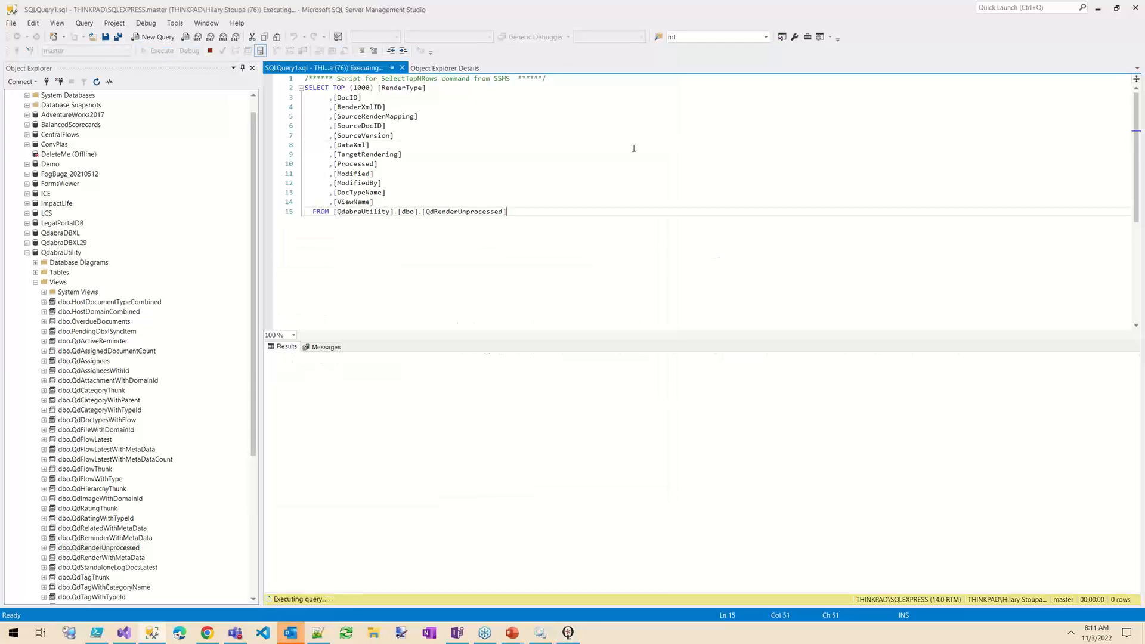
pyautogui.moveTo(507, 211); pyautogui.dragTo(467, 212)
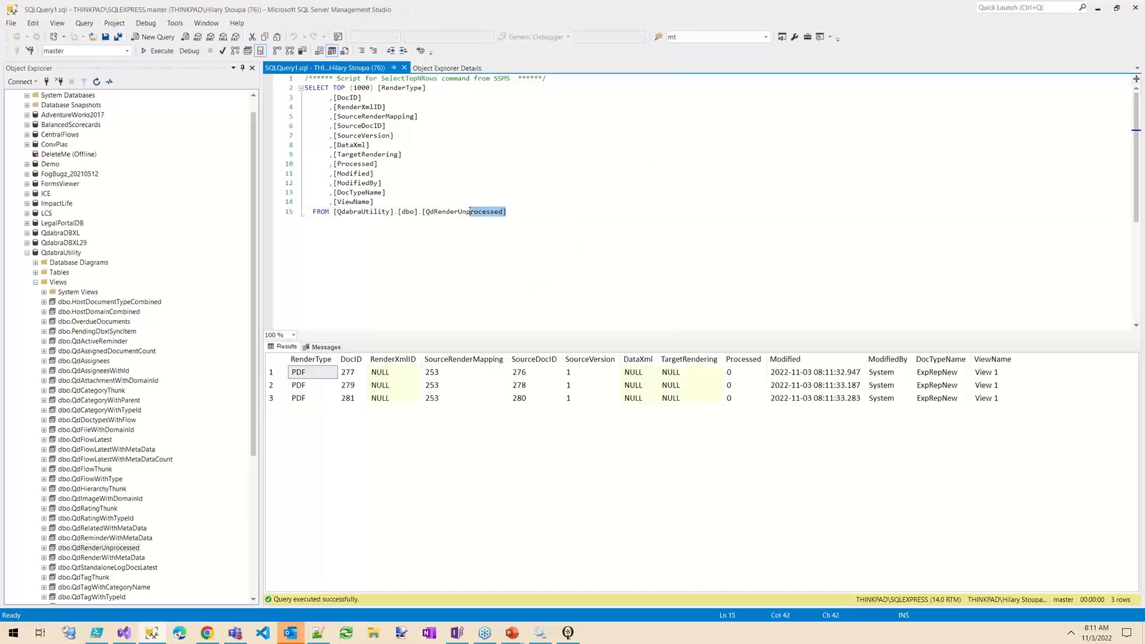
pyautogui.doubleClick(440, 212)
pyautogui.click(365, 212)
pyautogui.doubleClick(365, 212)
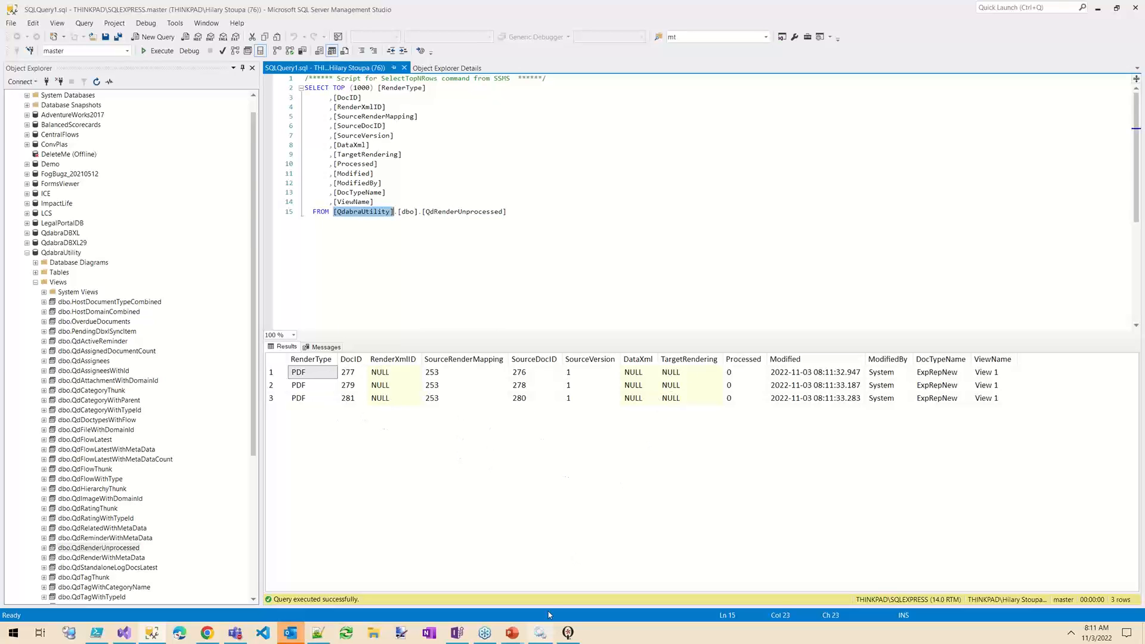
pyautogui.click(300, 374)
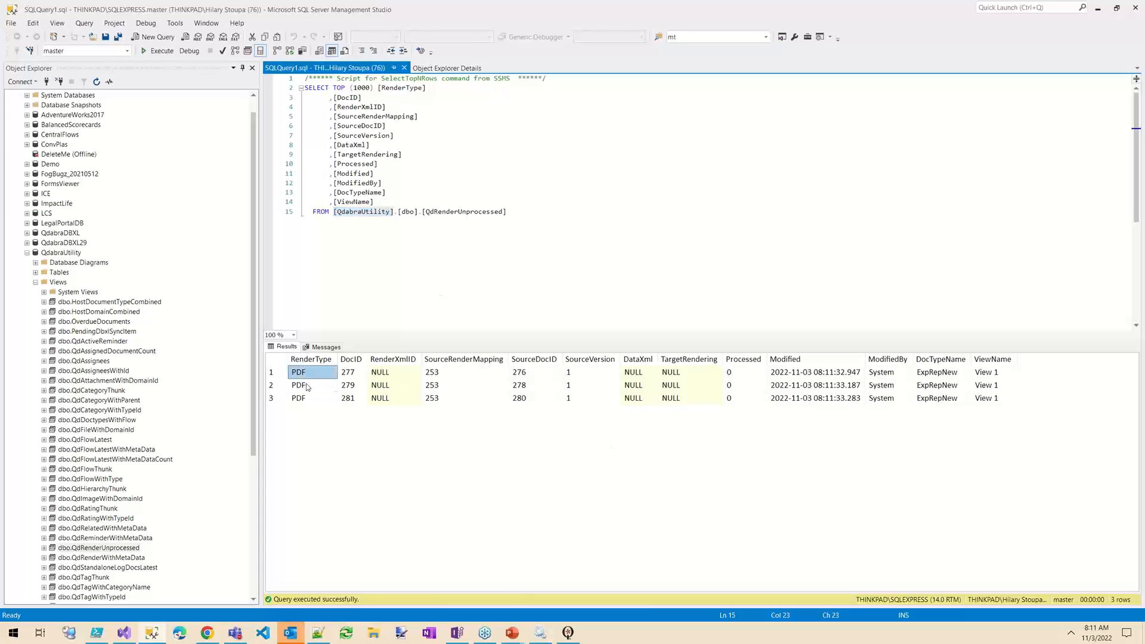
# In the Services console, start the Qdabra DBXL Rendering Service
pyautogui.click(541, 633)
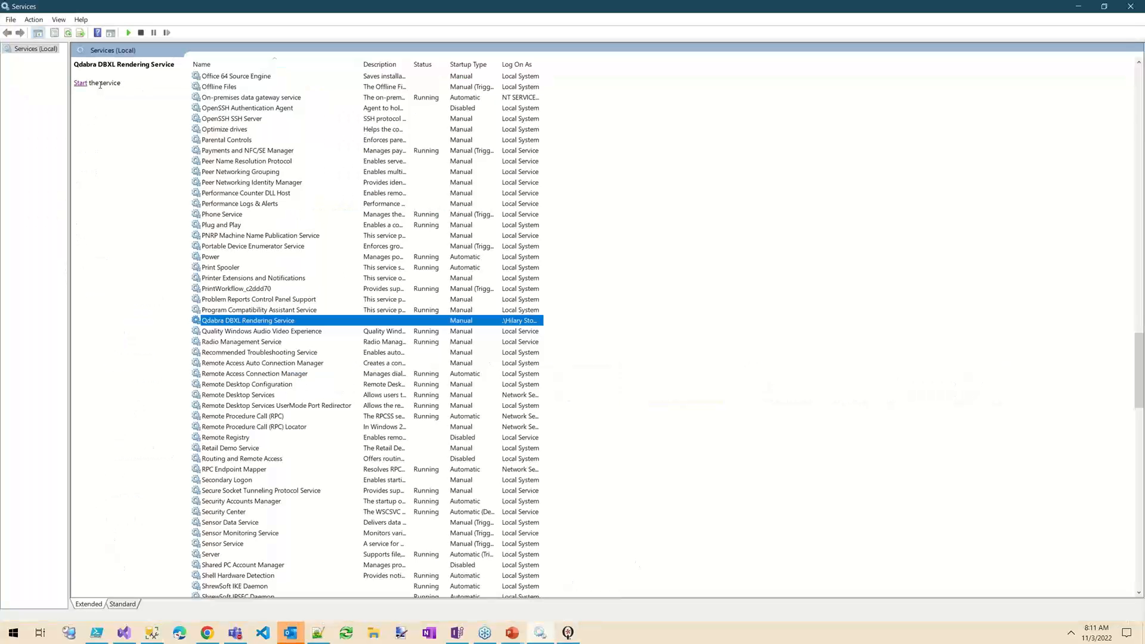
pyautogui.click(80, 84)
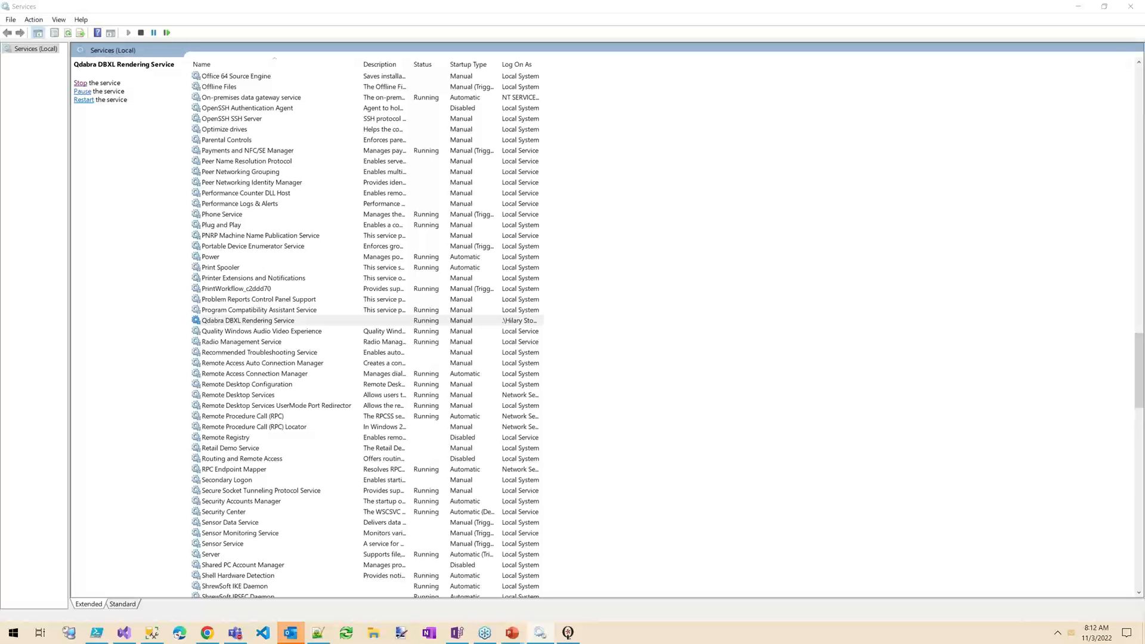
# In Notepad++, look through 1853928464.xml, and set the syntax language of 1078575733.xml to XML
pyautogui.hotkey('alt', 'Tab')
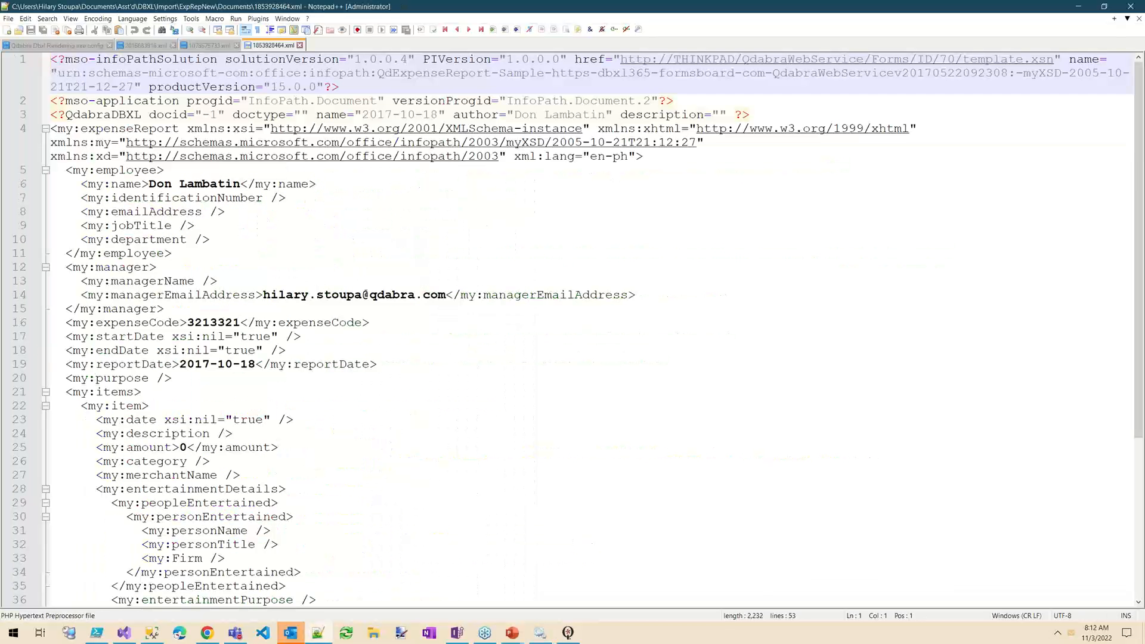
pyautogui.scroll(-4, 565, 376)
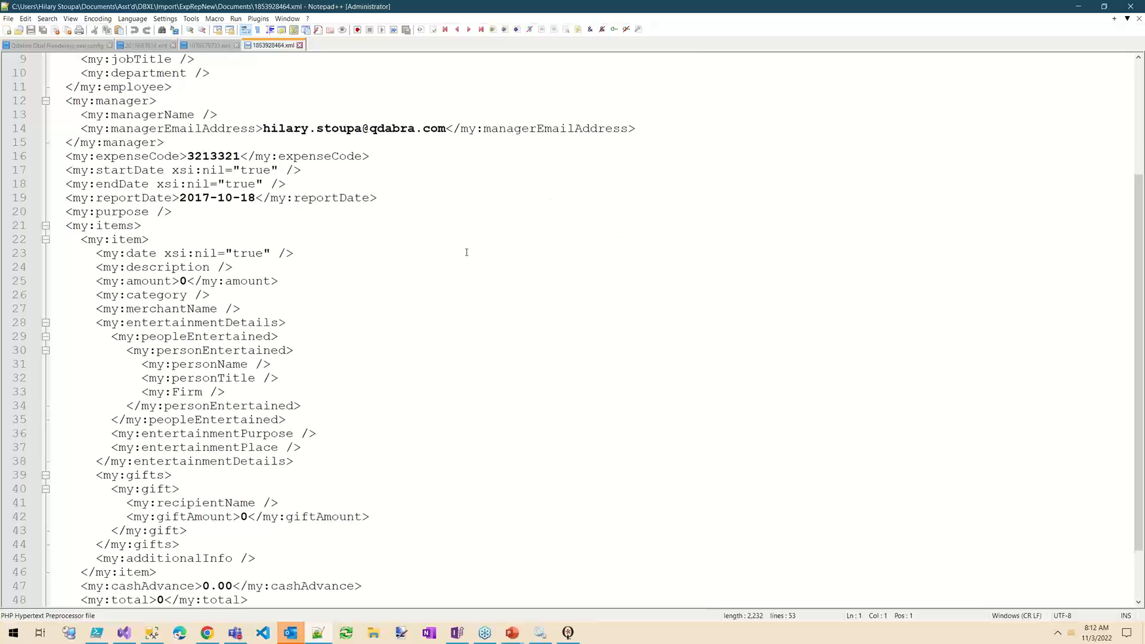
pyautogui.click(215, 52)
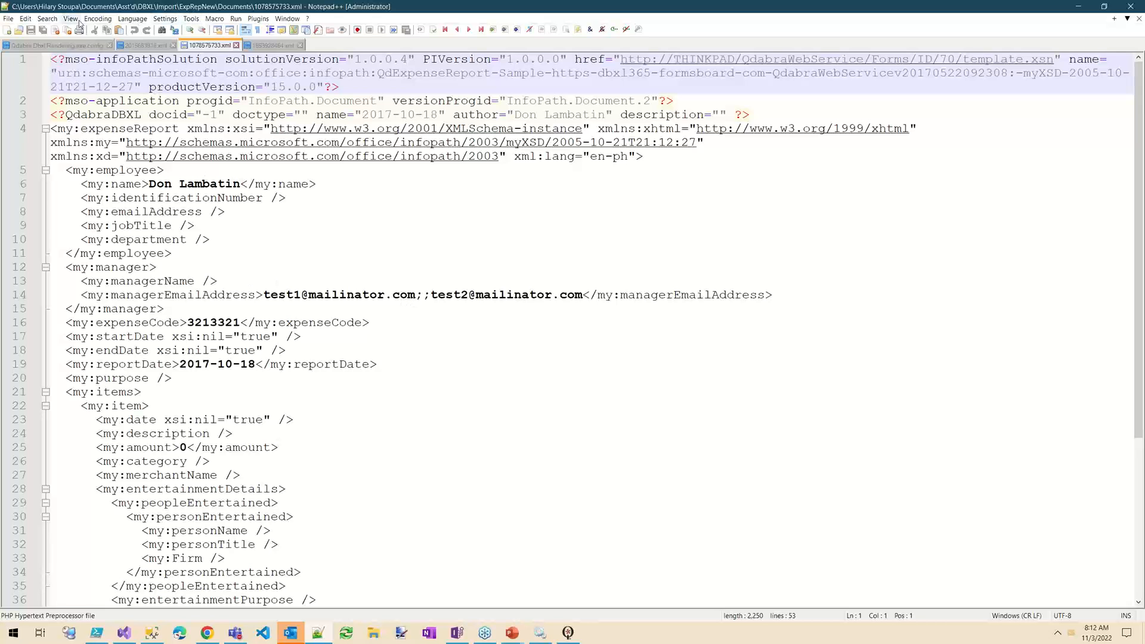
pyautogui.click(131, 19)
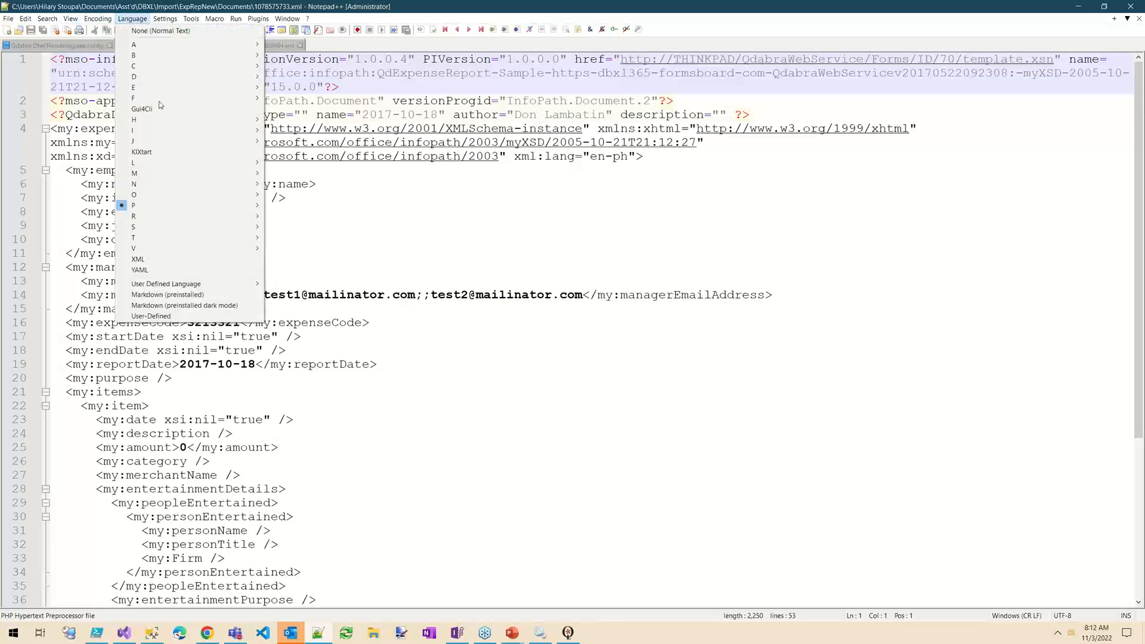
pyautogui.click(168, 262)
# Examine the semicolons separating the two addresses in the managerEmailAddress element of 1078575733.xml
pyautogui.click(415, 294)
pyautogui.press('Right')
pyautogui.press('Right')
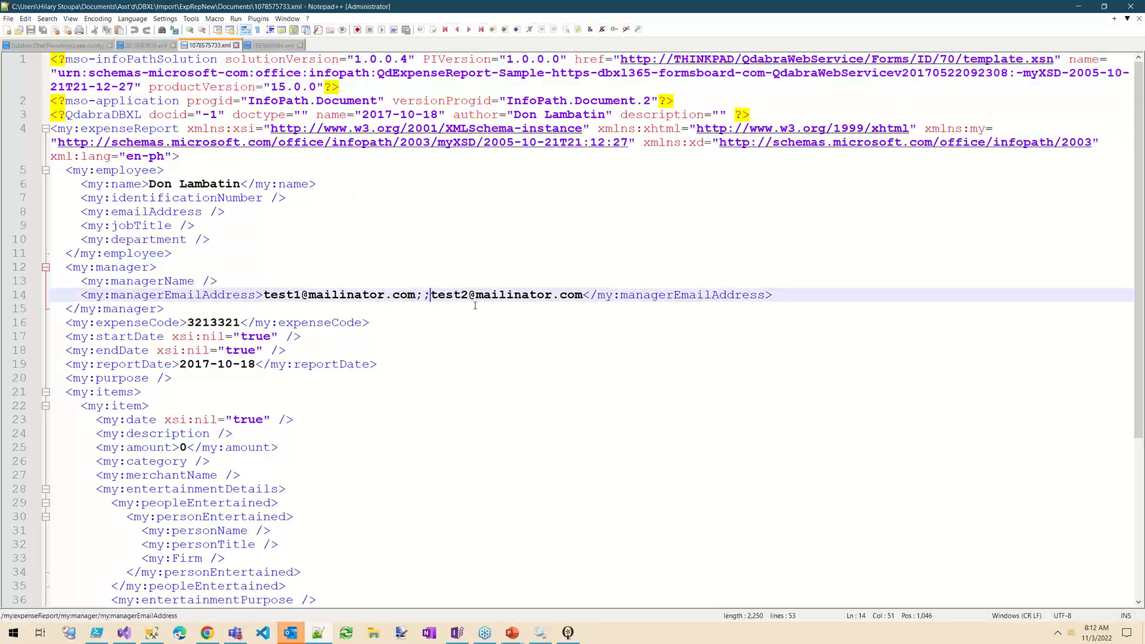
pyautogui.press('Left')
pyautogui.doubleClick(427, 294)
pyautogui.click(427, 294)
pyautogui.press('Left')
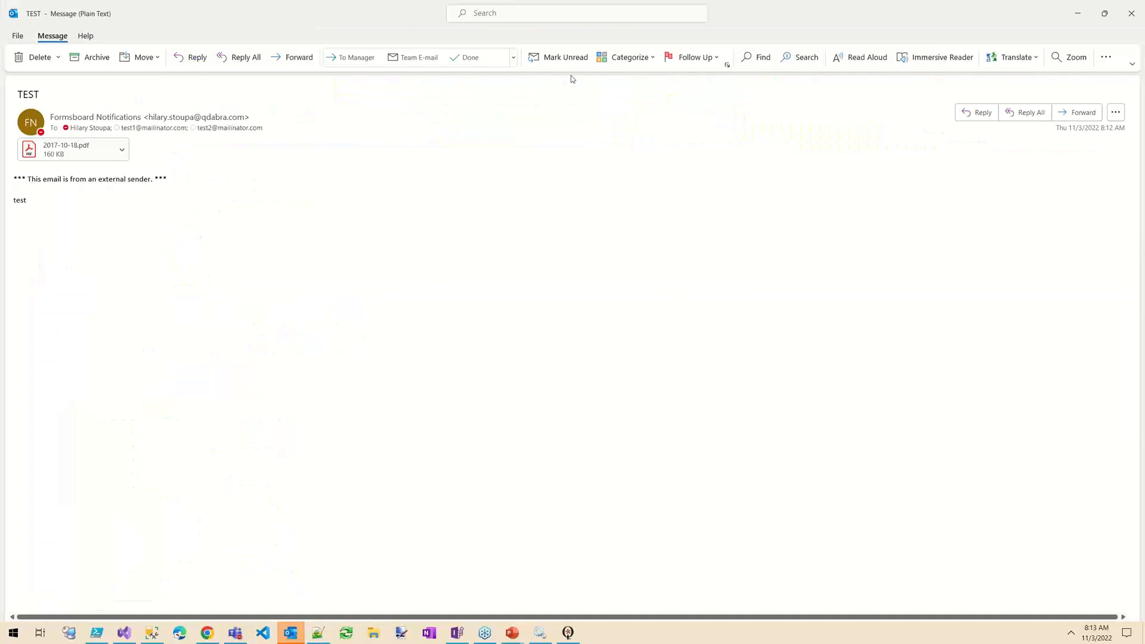
# Check the recipients of the received TEST message in Outlook, and return to Qdabra.Dbxl.Rendering.exe.config in Notepad++
pyautogui.moveTo(263, 128); pyautogui.dragTo(88, 131)
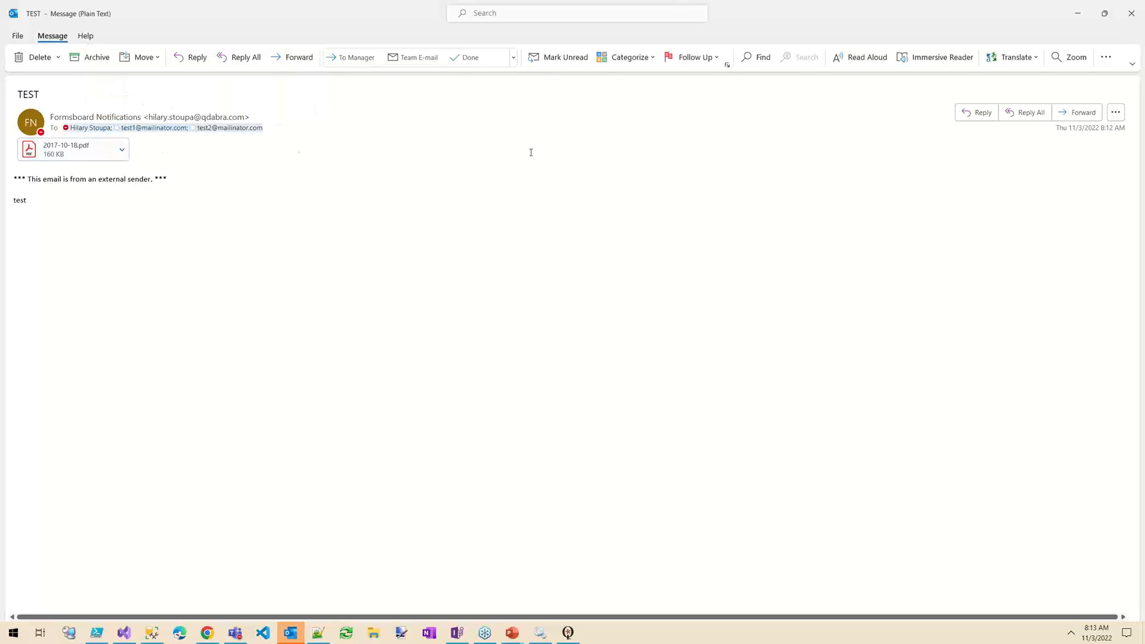
pyautogui.click(1078, 13)
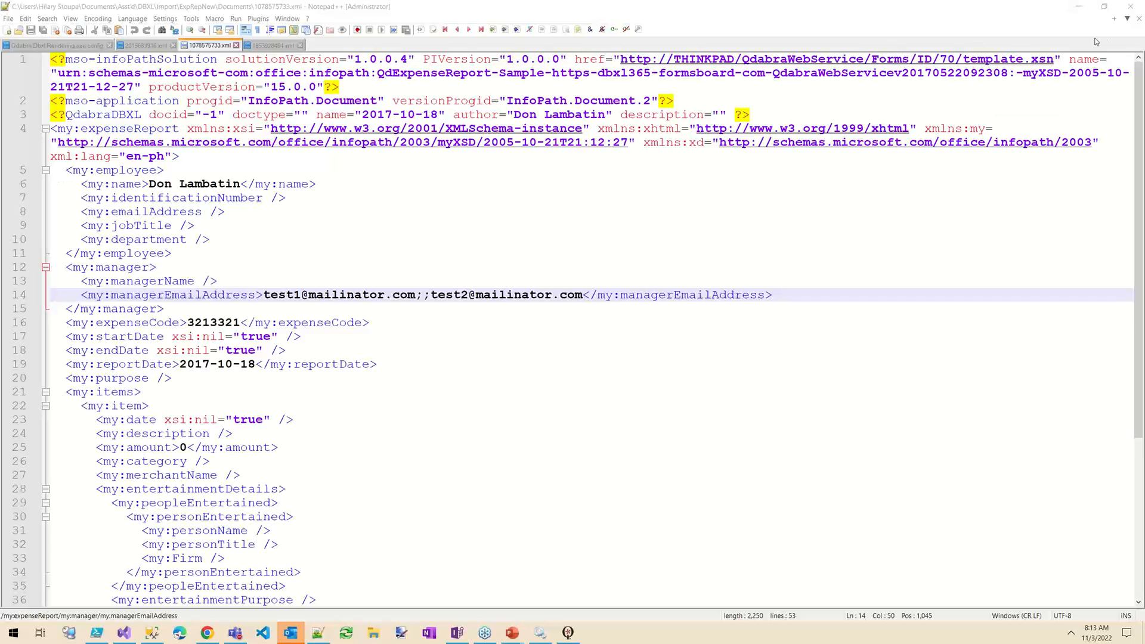
pyautogui.click(36, 46)
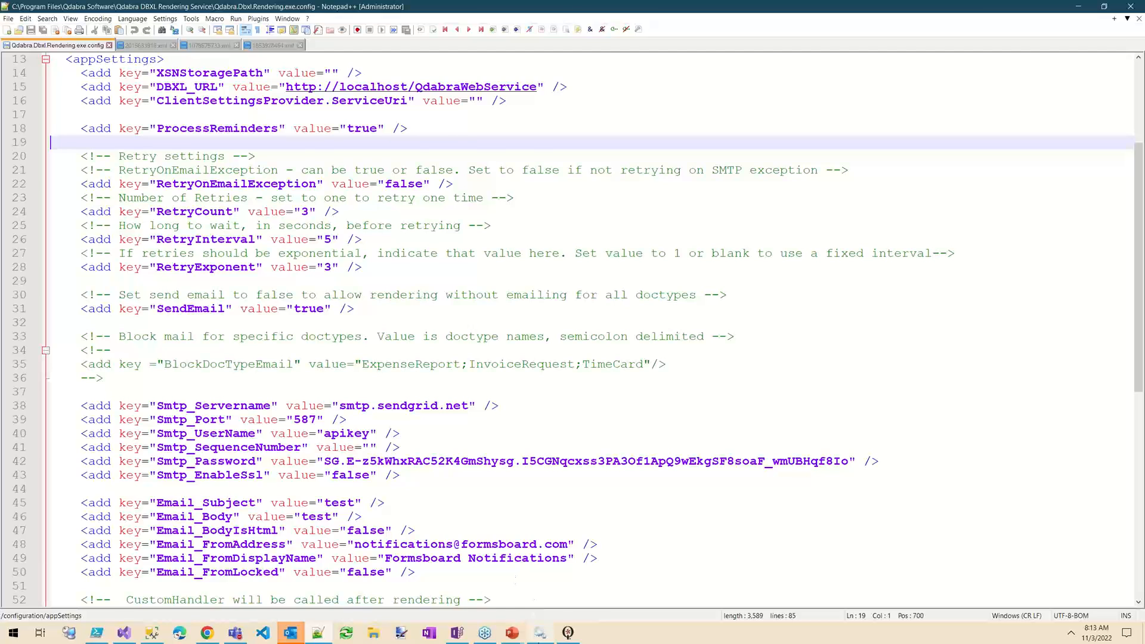
# Switch to SQL Server Management Studio and rerun the full QdRenderUnprocessed query to check for remaining unprocessed renderings
pyautogui.click(540, 632)
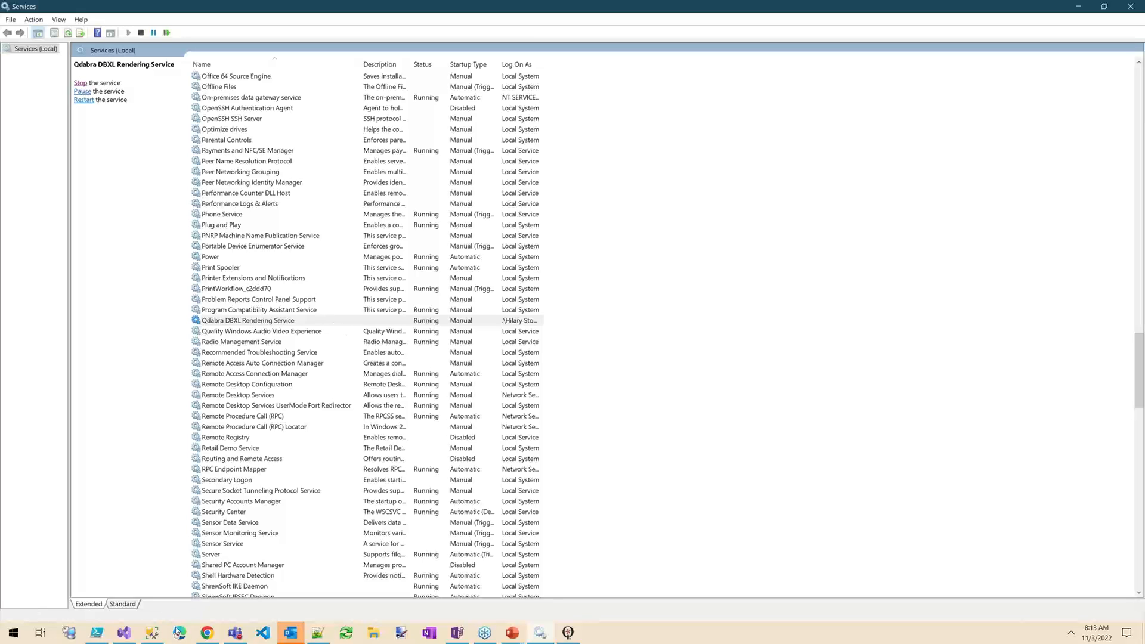
pyautogui.click(153, 634)
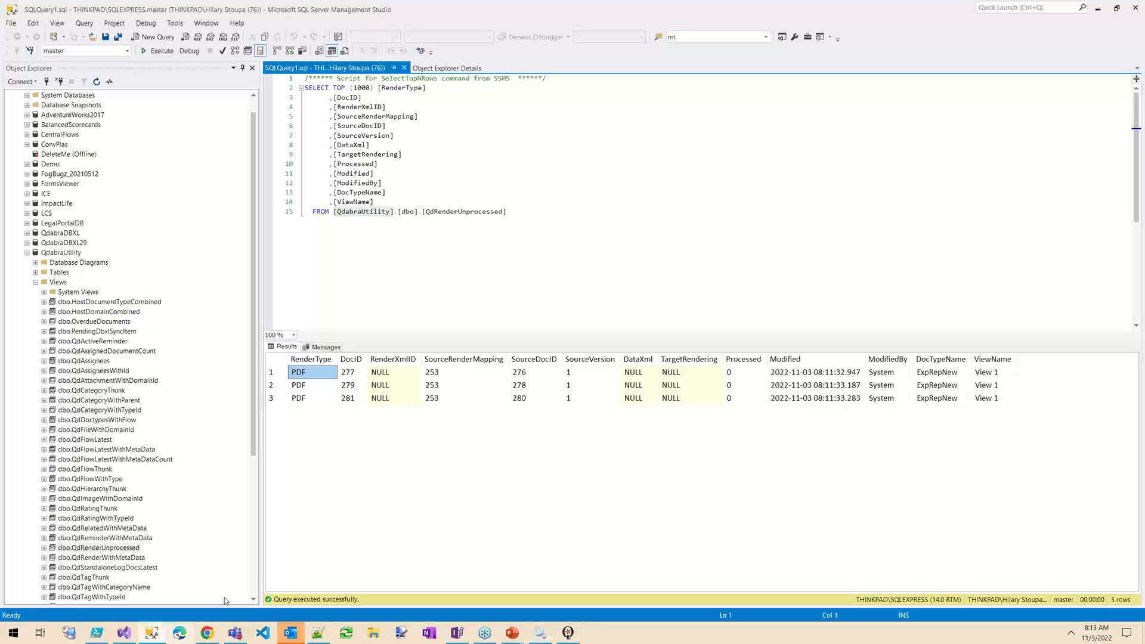
pyautogui.click(162, 52)
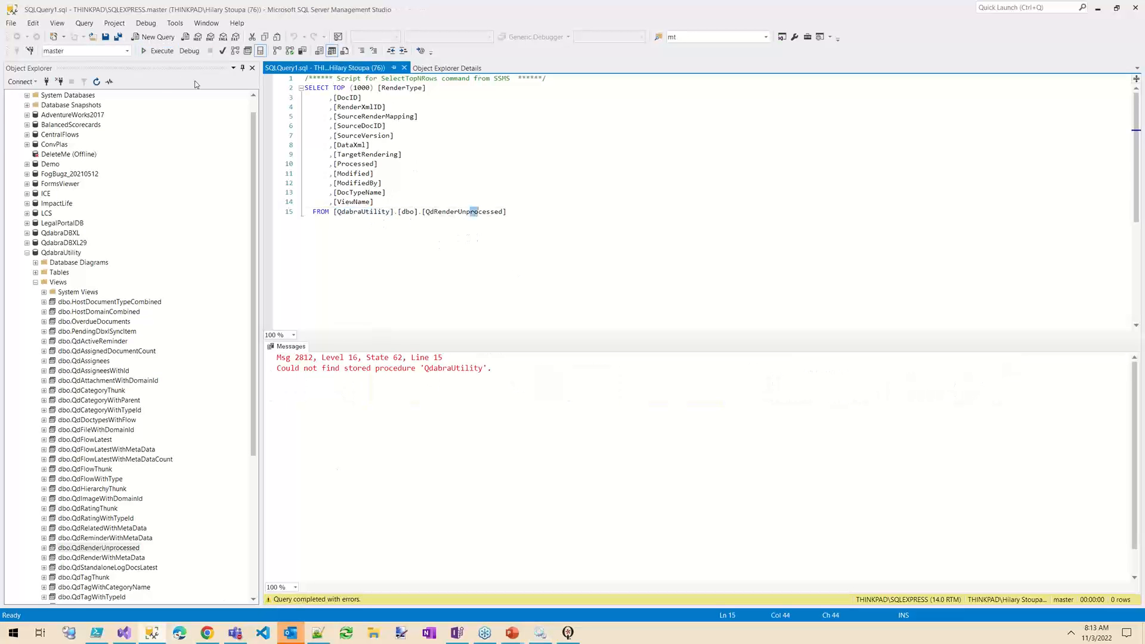
pyautogui.click(537, 202)
pyautogui.click(160, 52)
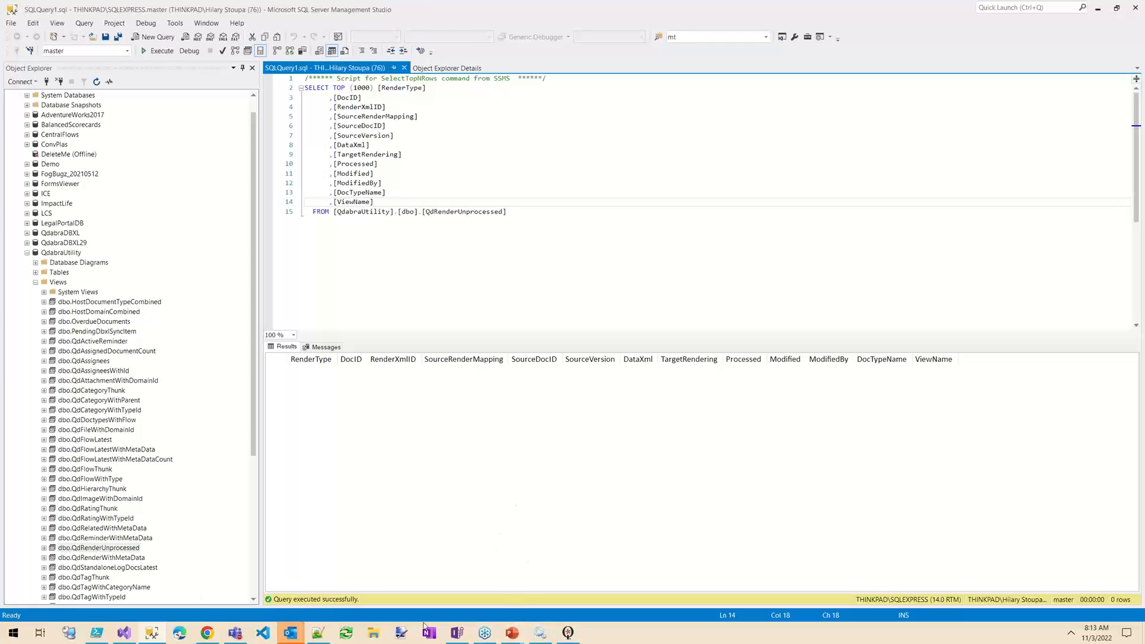
# In the rendering service config in Notepad++, examine the SendEmail setting and the commented-out BlockDocTypeEmail setting with its semicolon-delimited doctypes
pyautogui.click(316, 637)
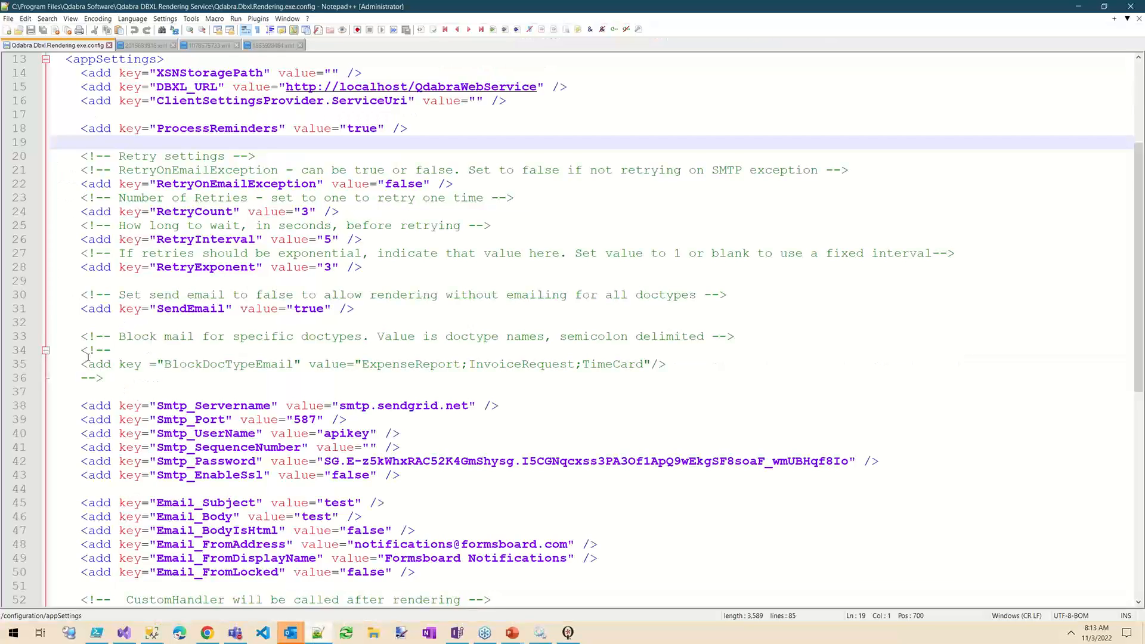
pyautogui.click(167, 308)
pyautogui.click(186, 363)
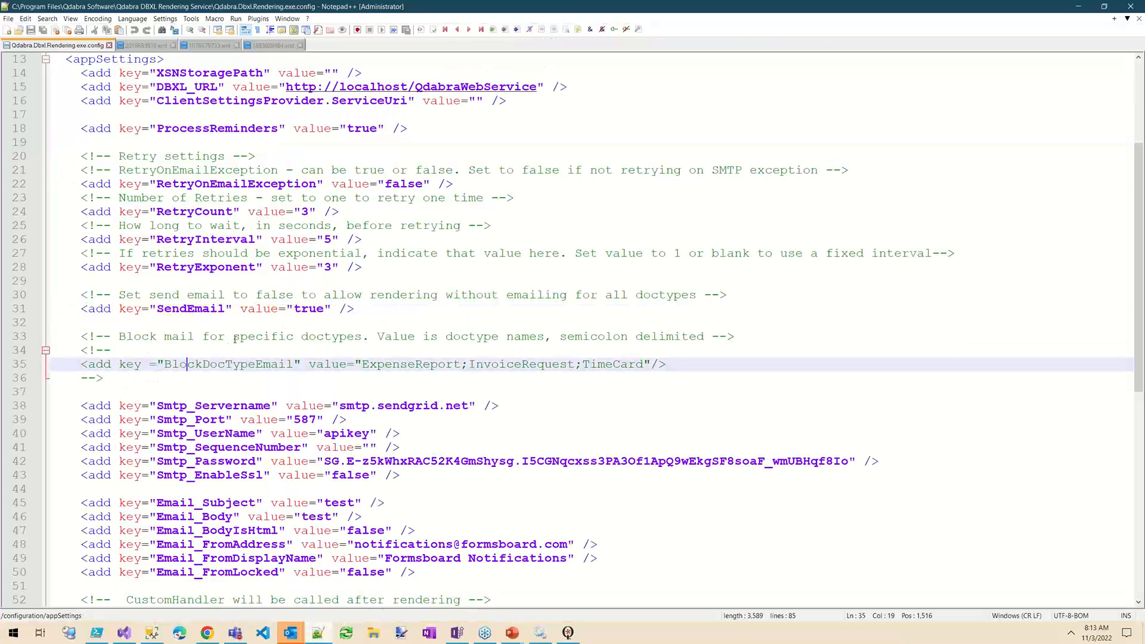
pyautogui.click(241, 337)
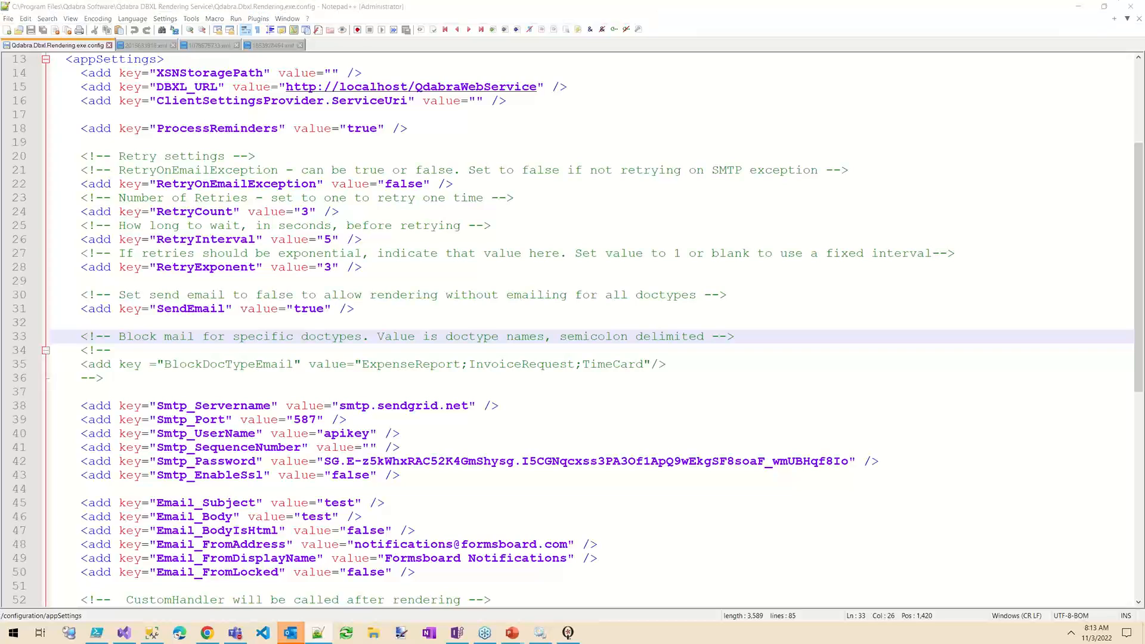
pyautogui.click(469, 364)
pyautogui.click(579, 364)
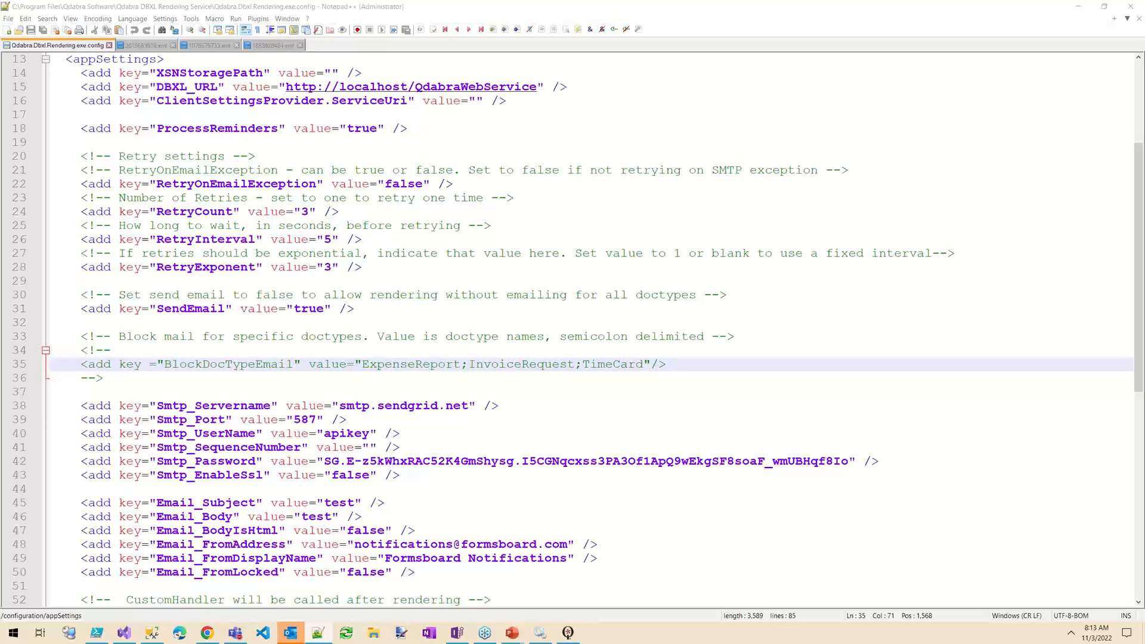
pyautogui.click(131, 376)
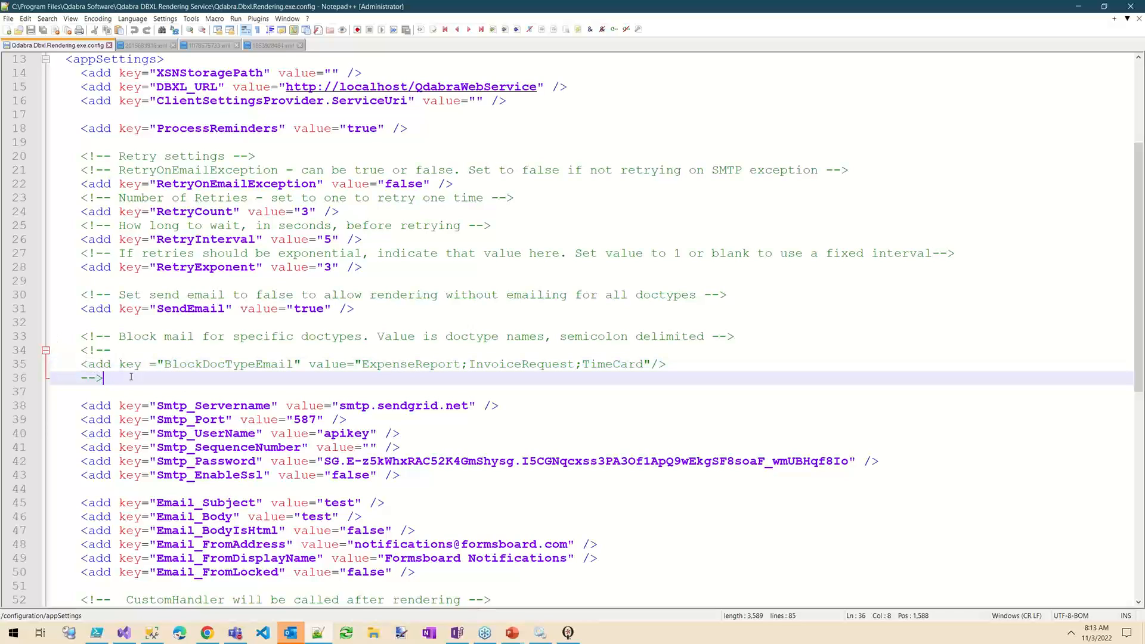
# Add a BlockDocTypeEmail setting with value ExpRepNew below the commented-out example, save the config, and restart the Qdabra DBXL Rendering Service in Services
pyautogui.write('<add key="BlockDocTypeEmail" value="ExpRepNew"/>')
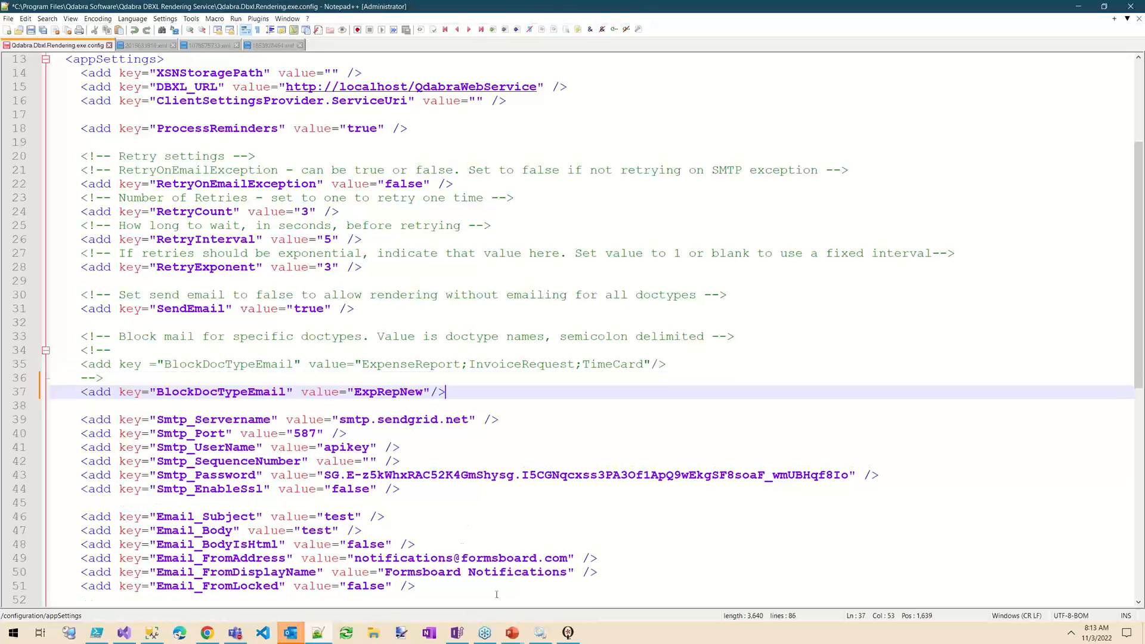
pyautogui.hotkey('ctrl', 's')
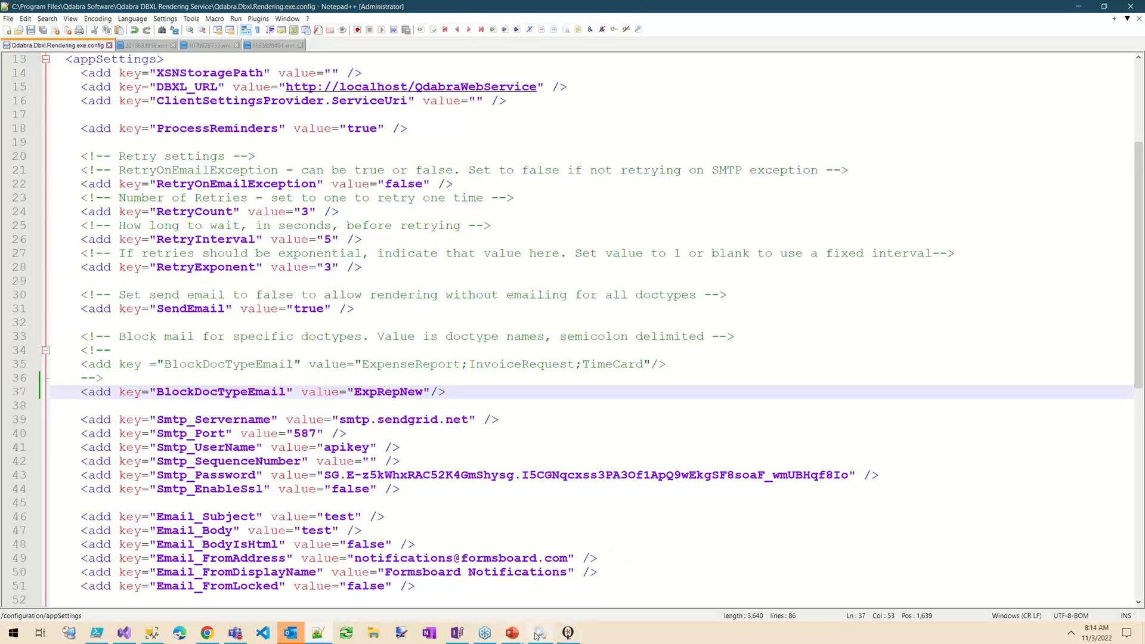
pyautogui.click(540, 632)
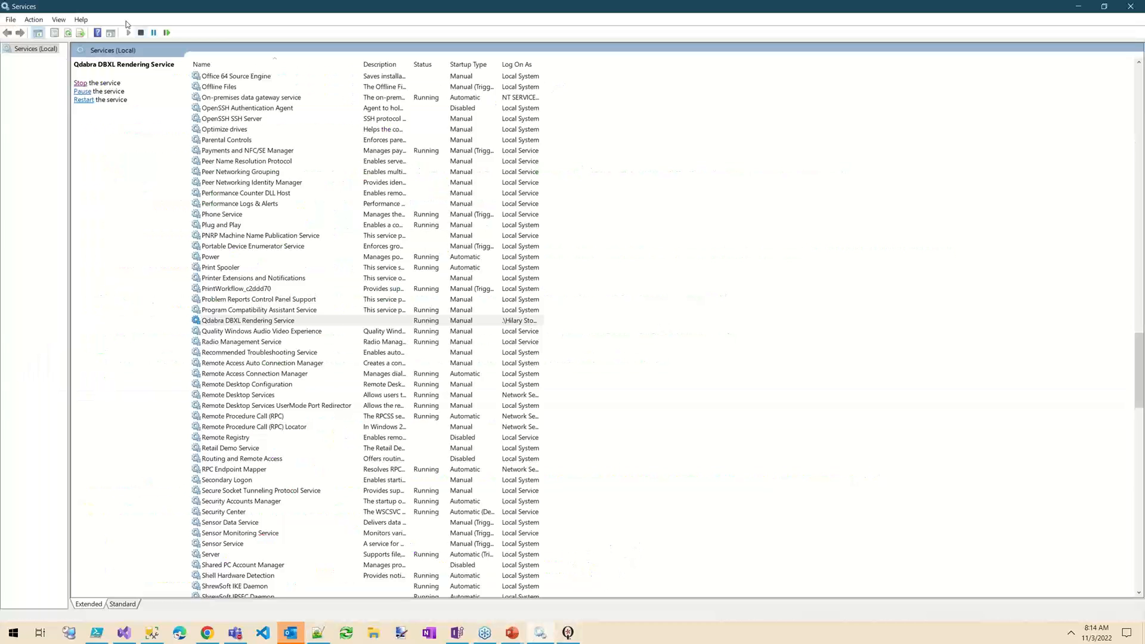
pyautogui.click(80, 83)
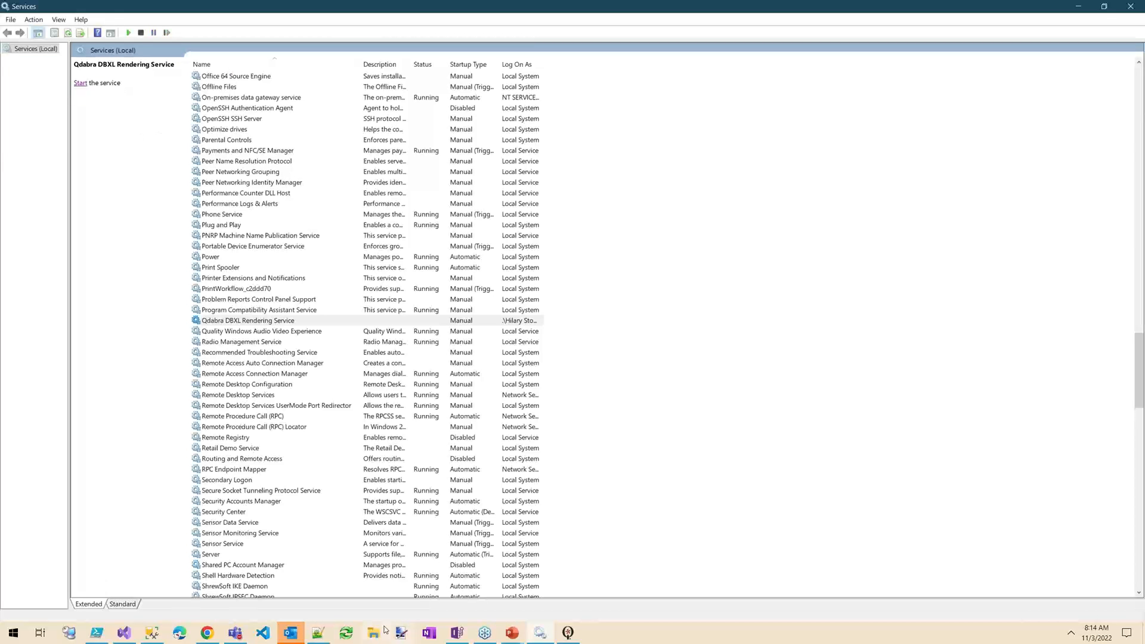
pyautogui.click(318, 632)
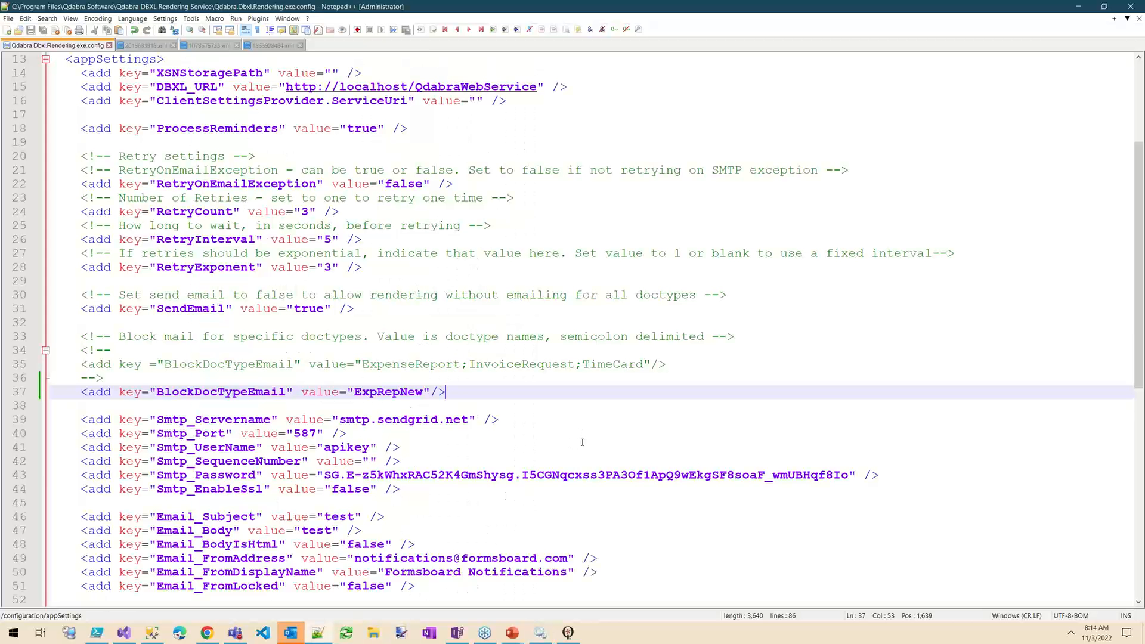
pyautogui.click(544, 636)
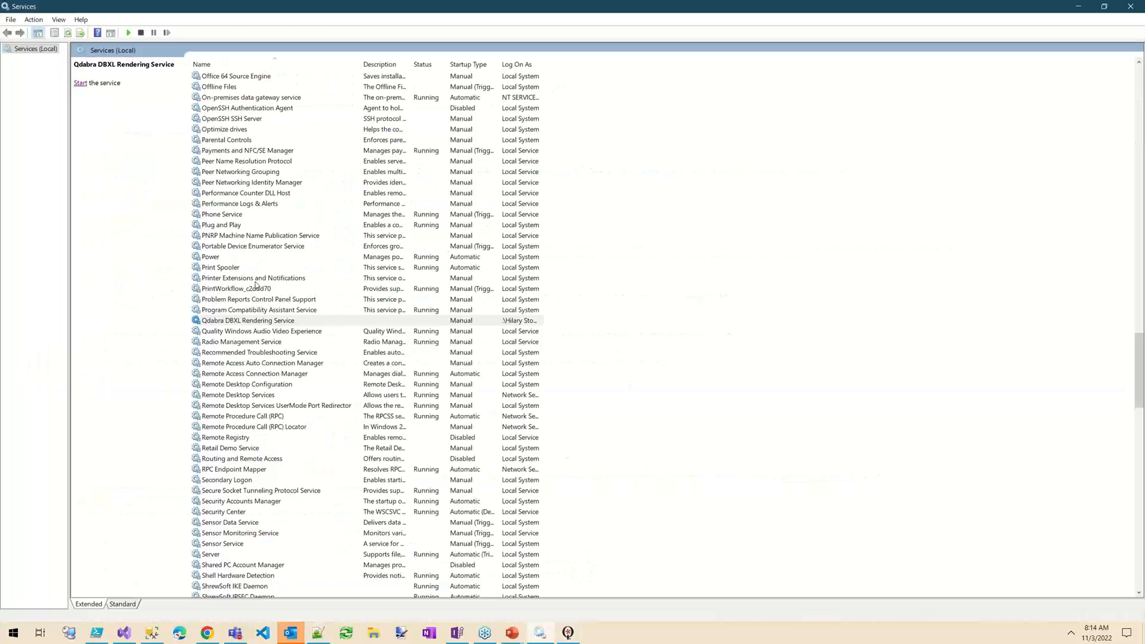
pyautogui.click(80, 84)
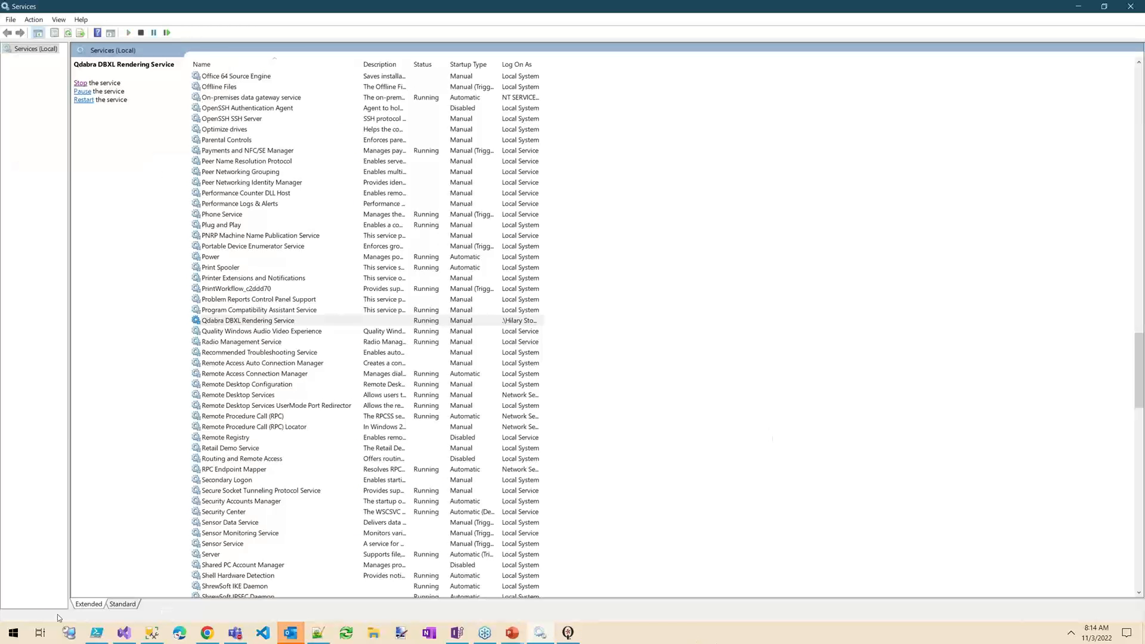
# Switch to Windows PowerShell ISE and run RandomRename.ps1 to give the ExpRepNew import documents new random names, then minimize it
pyautogui.click(96, 632)
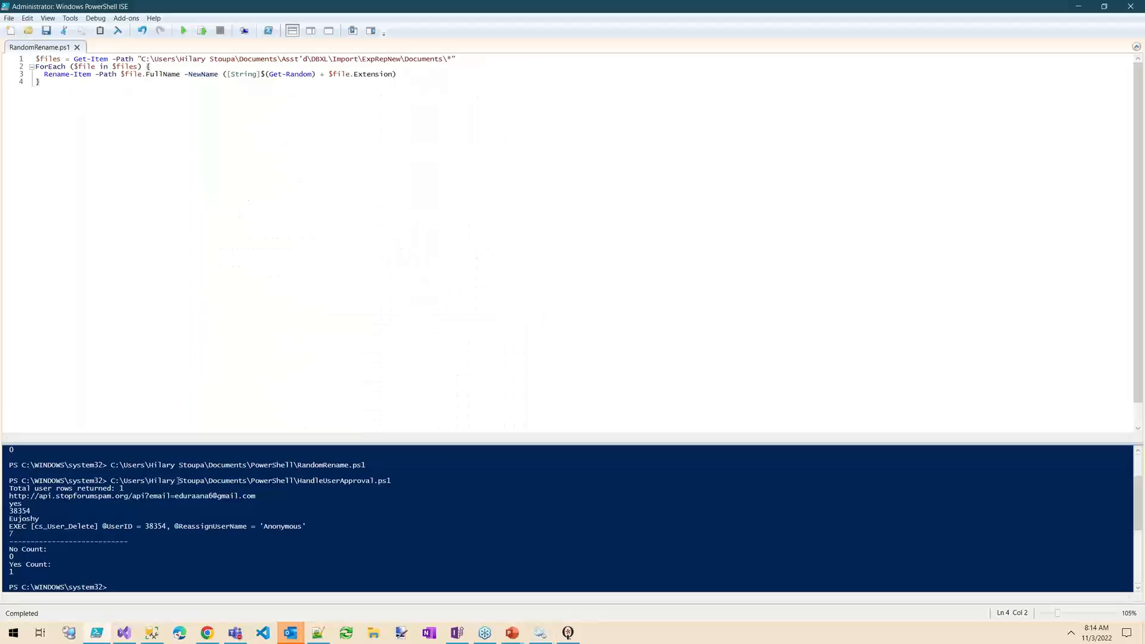
pyautogui.click(183, 31)
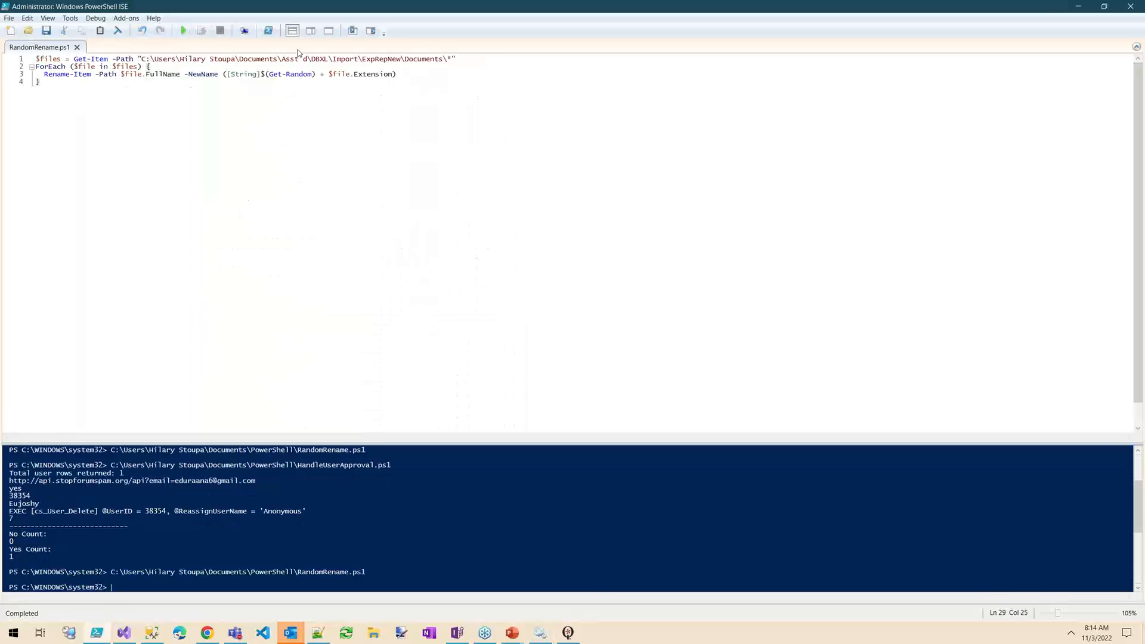
pyautogui.click(1078, 6)
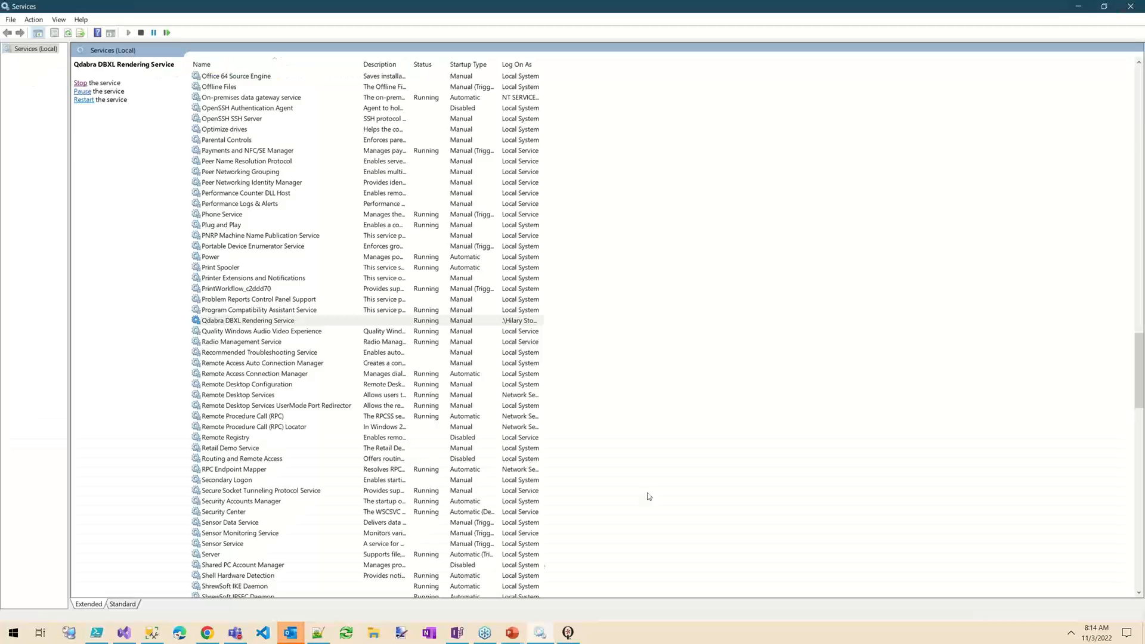
# In the DBXL Migration Tool, review the previous import log and import the renamed ExpRepNew documents again
pyautogui.click(567, 632)
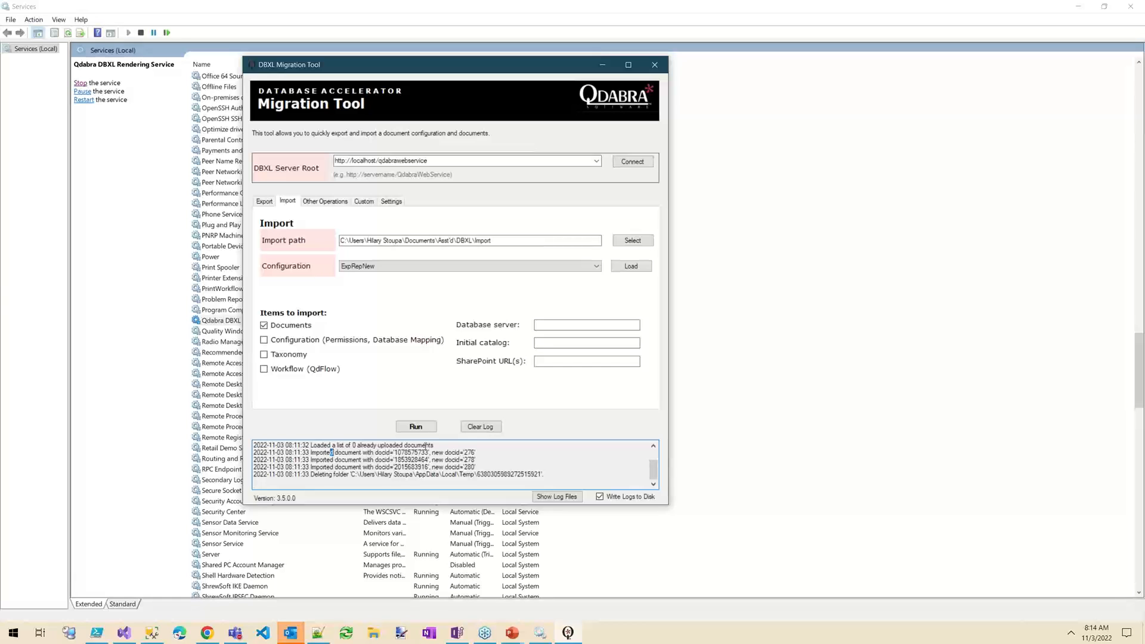
pyautogui.moveTo(434, 444); pyautogui.dragTo(307, 446)
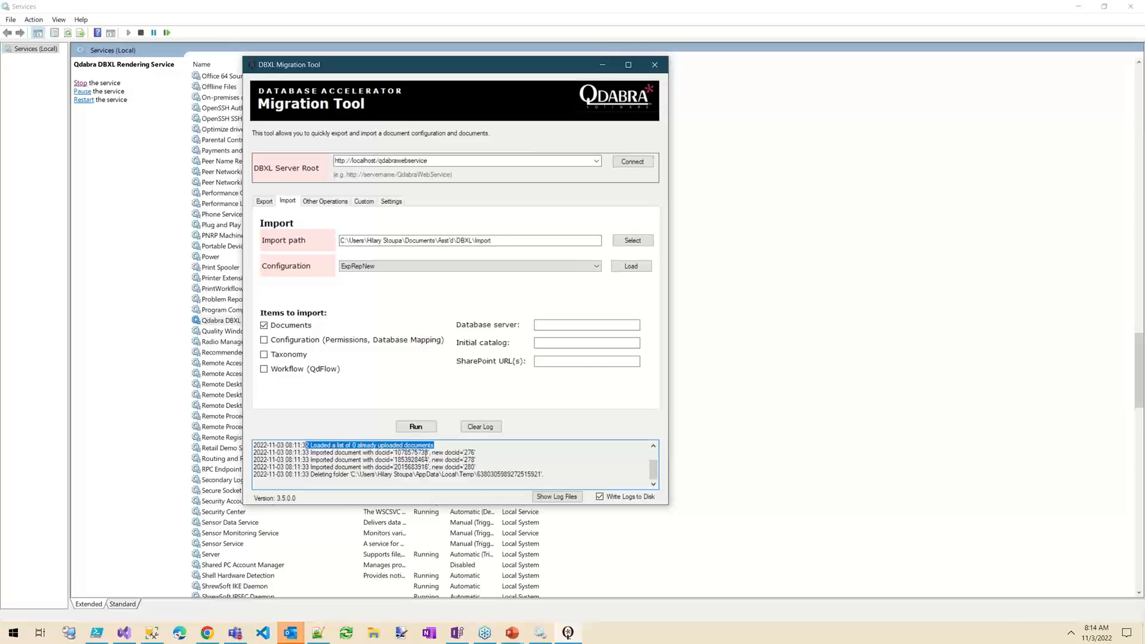
pyautogui.moveTo(475, 467); pyautogui.dragTo(236, 453)
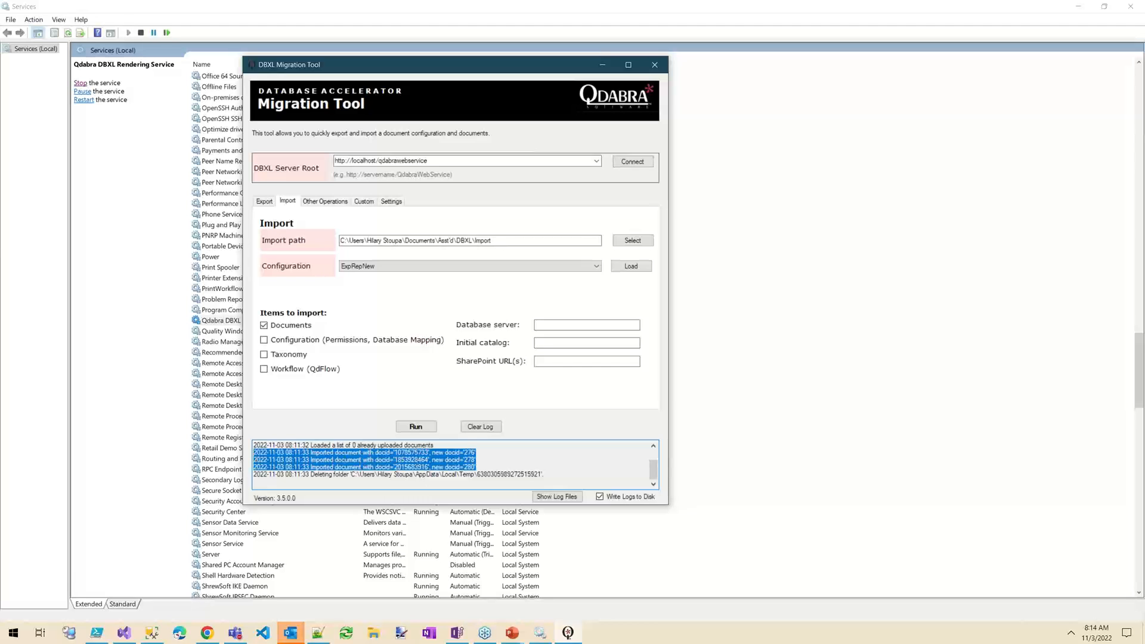
pyautogui.click(553, 476)
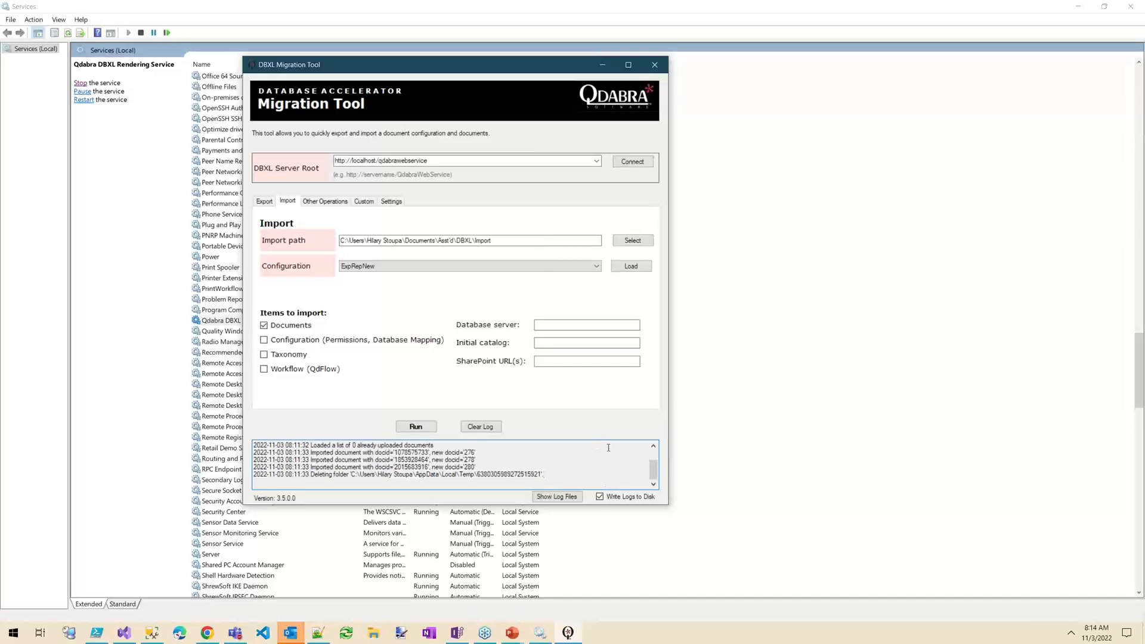
pyautogui.click(423, 426)
pyautogui.click(415, 427)
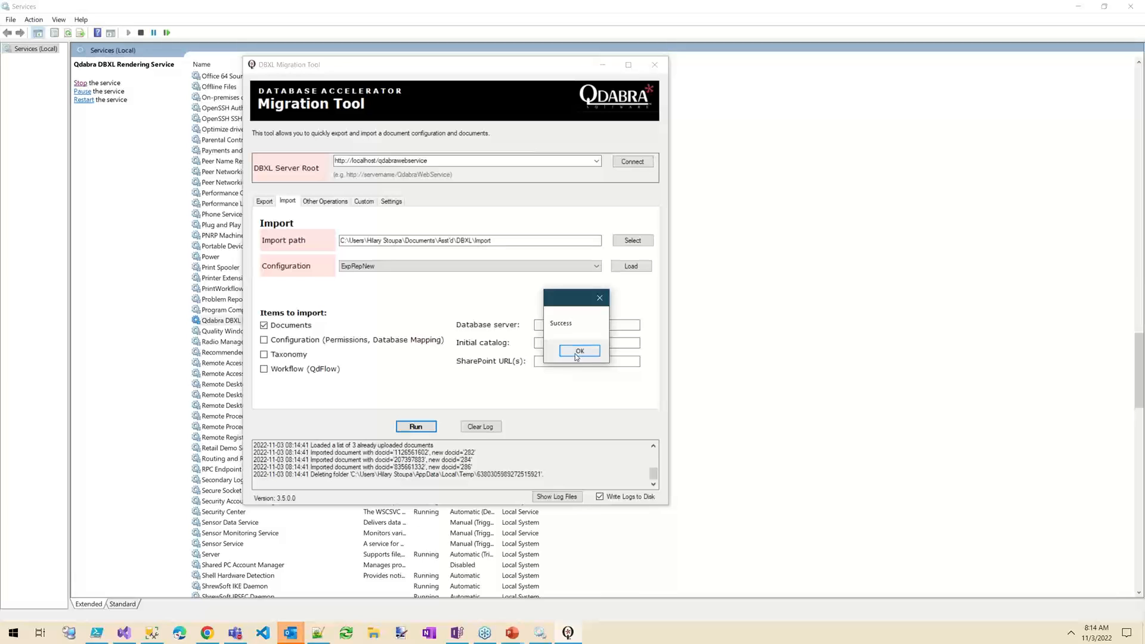
pyautogui.click(578, 351)
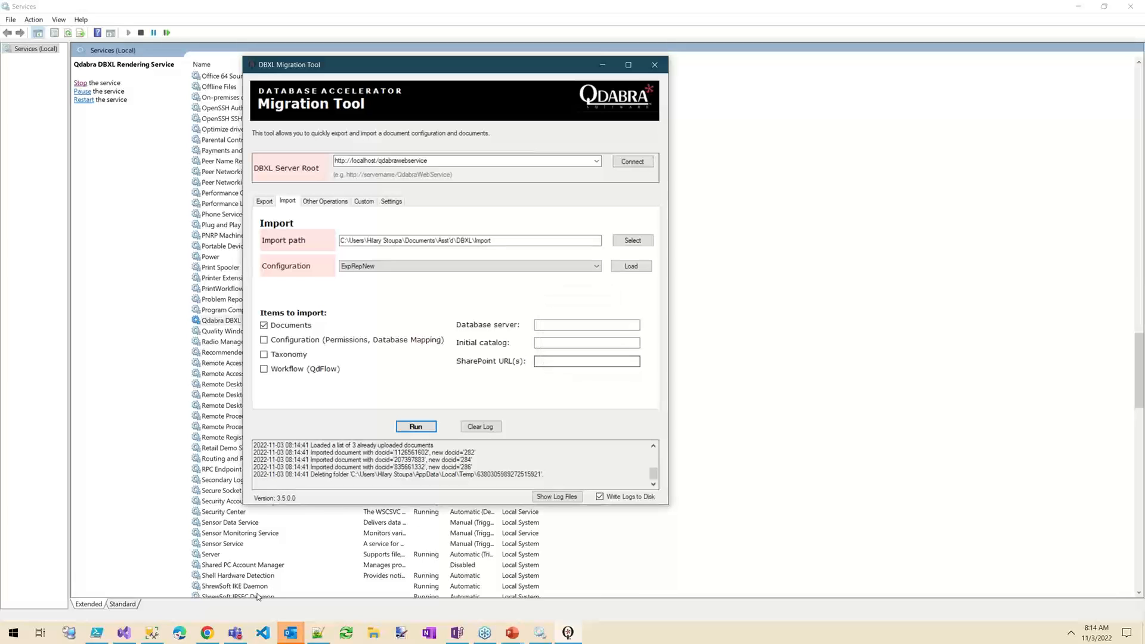
# Switch to SQL Server Management Studio and rerun the QdRenderUnprocessed query several times to monitor the pending renderings
pyautogui.click(151, 633)
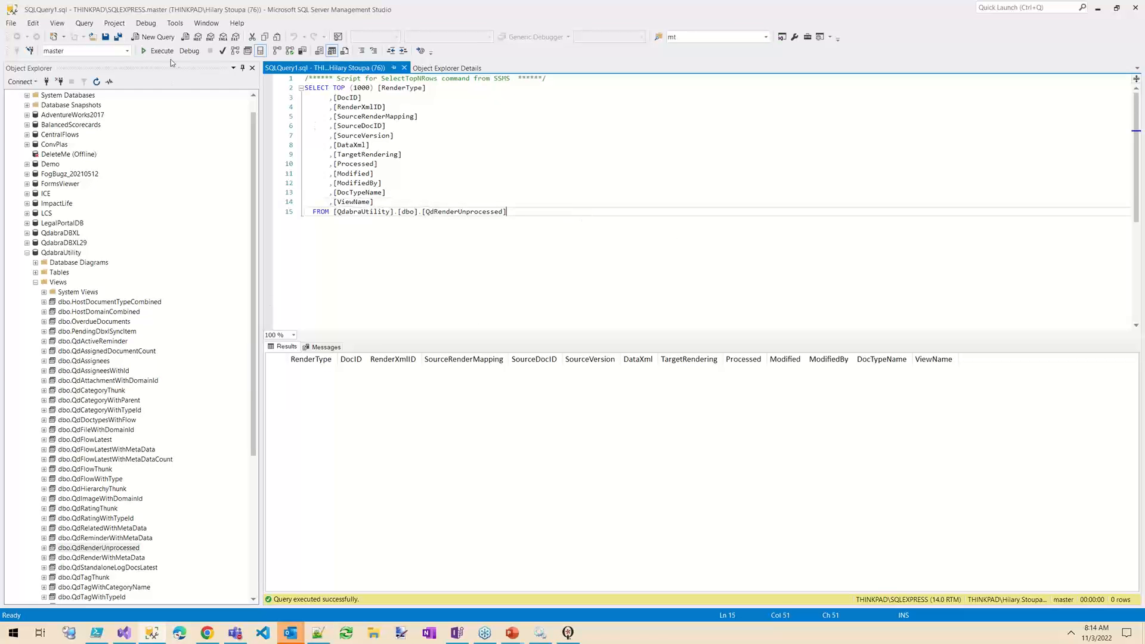
pyautogui.click(158, 51)
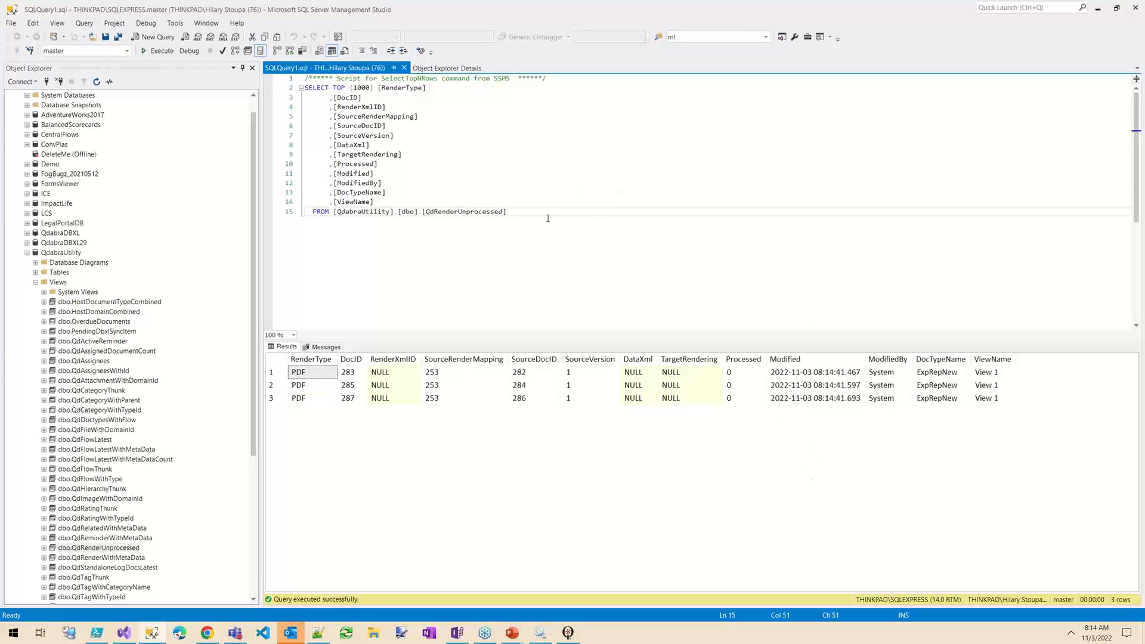
pyautogui.click(158, 52)
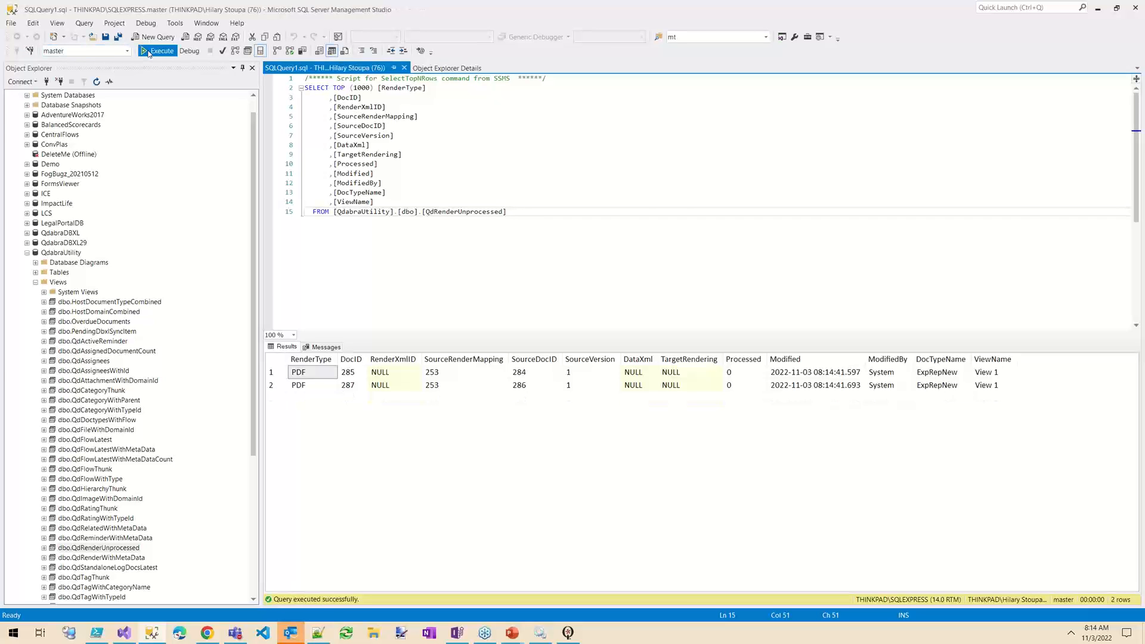
pyautogui.click(159, 53)
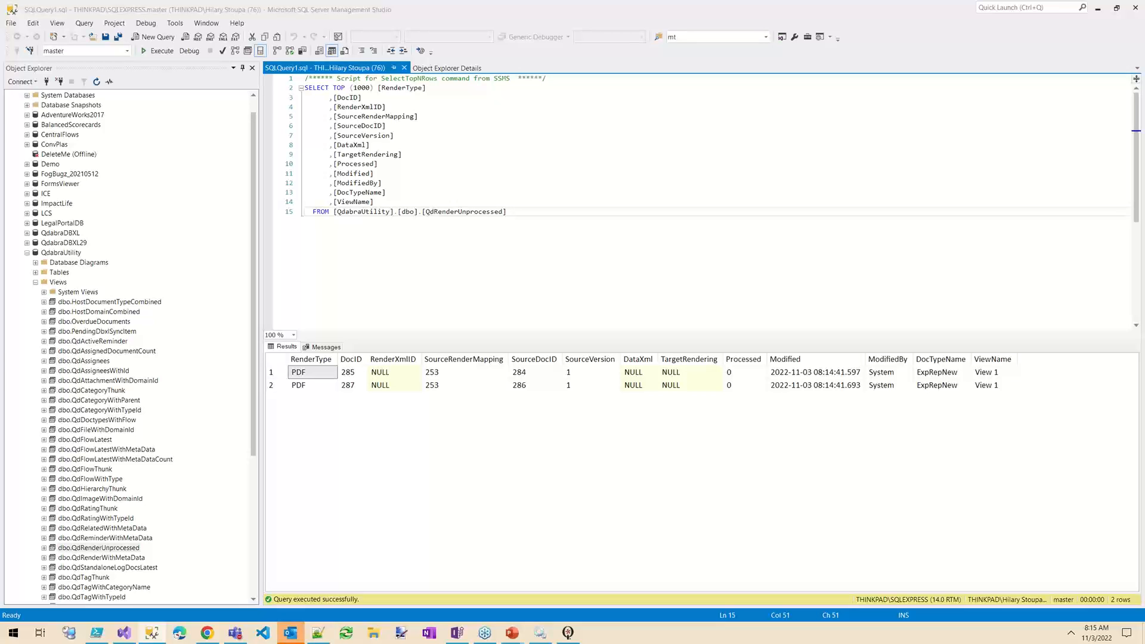
pyautogui.click(664, 199)
pyautogui.click(156, 51)
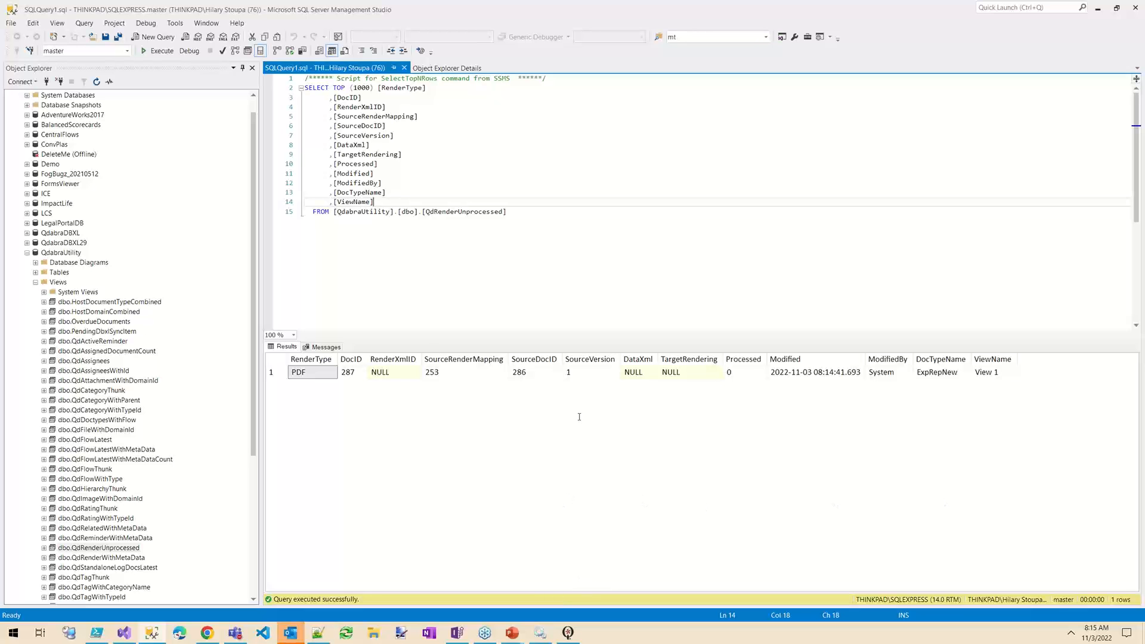
pyautogui.click(536, 212)
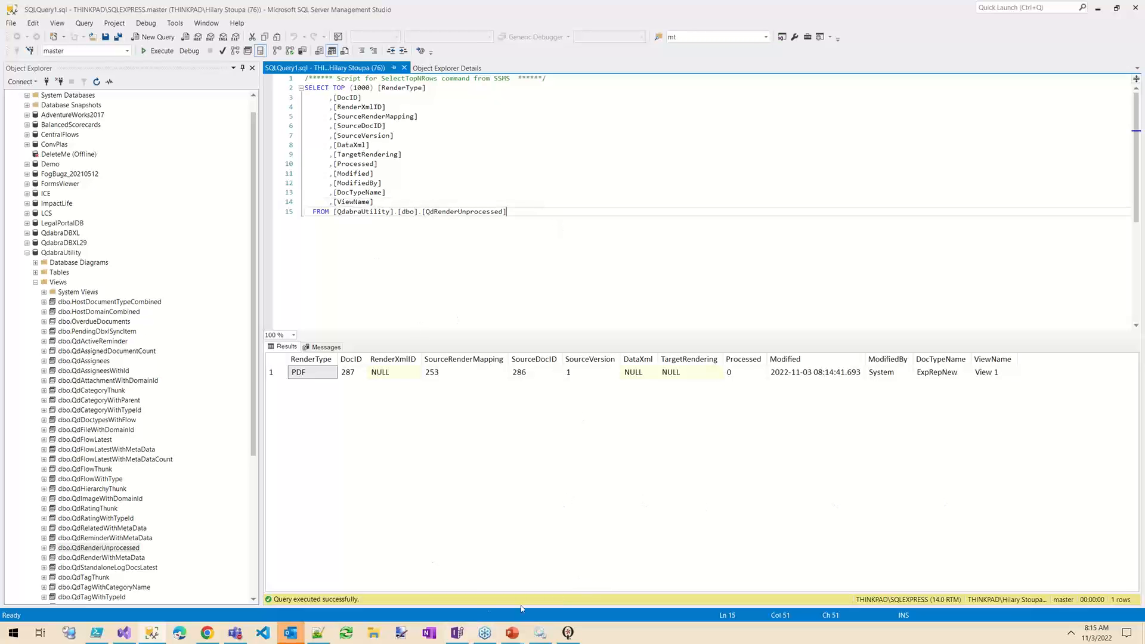
# Return to the rendering service config in Notepad++ and examine the RetryOnEmailException setting and its value
pyautogui.click(322, 636)
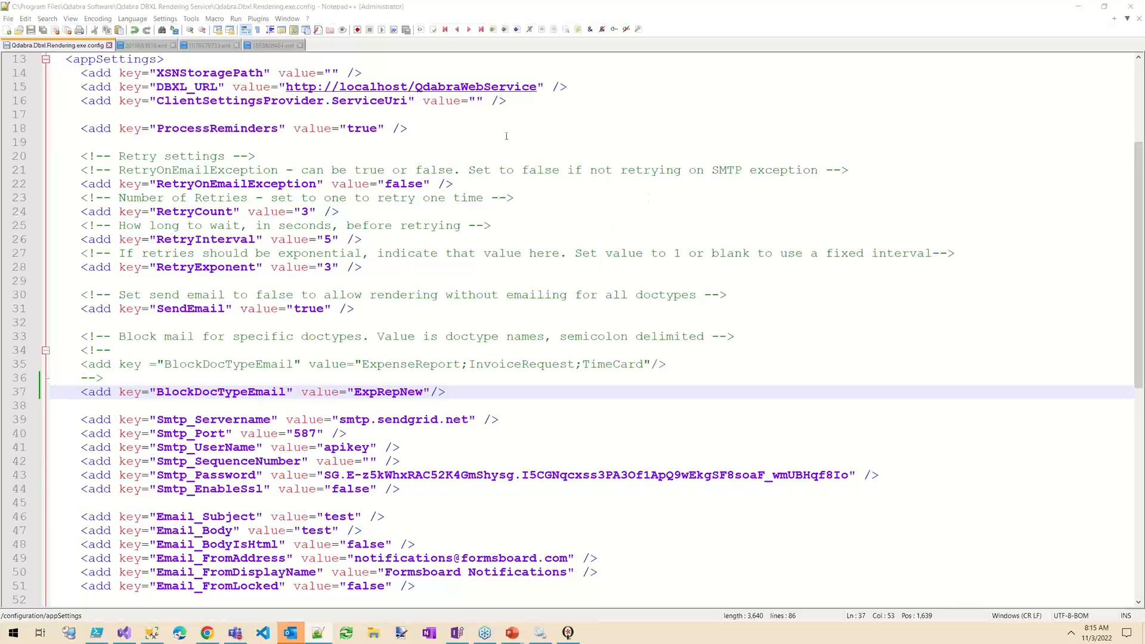
pyautogui.click(386, 267)
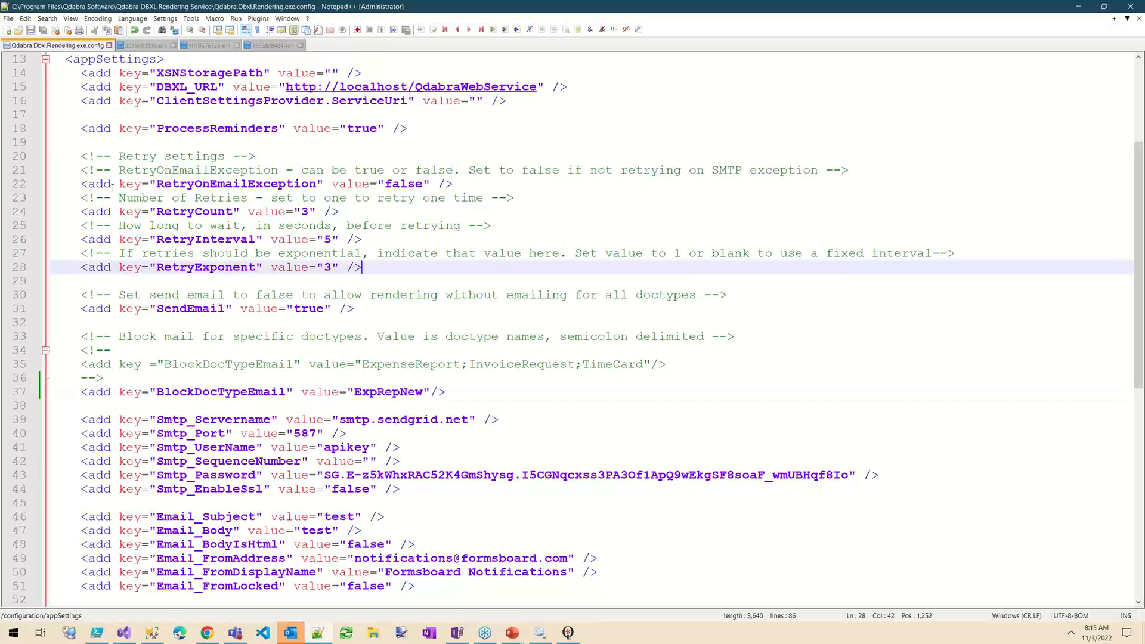
pyautogui.click(204, 184)
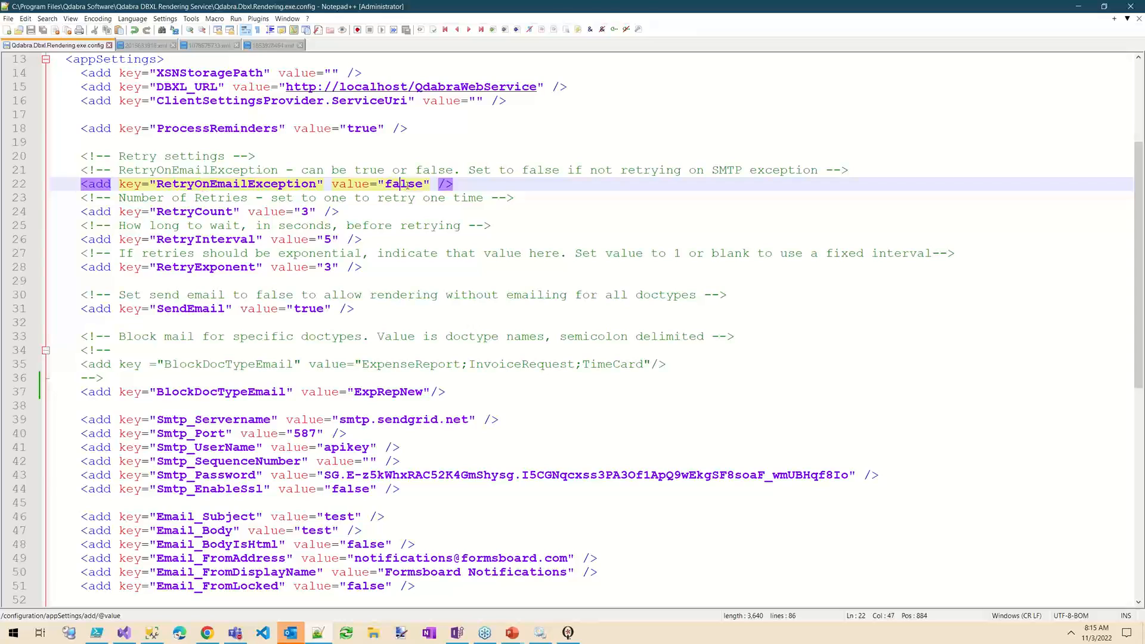
pyautogui.doubleClick(400, 185)
pyautogui.click(158, 184)
pyautogui.doubleClick(403, 184)
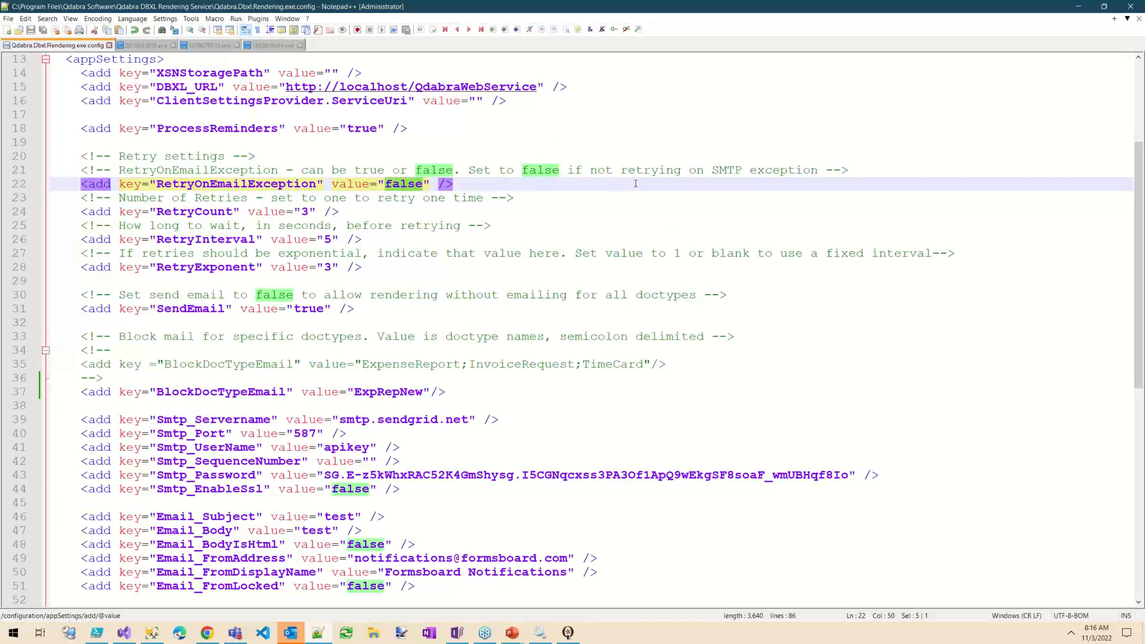
# Examine the RetryCount, RetryInterval and RetryExponent values in the config's retry settings
pyautogui.click(185, 196)
pyautogui.doubleClick(304, 212)
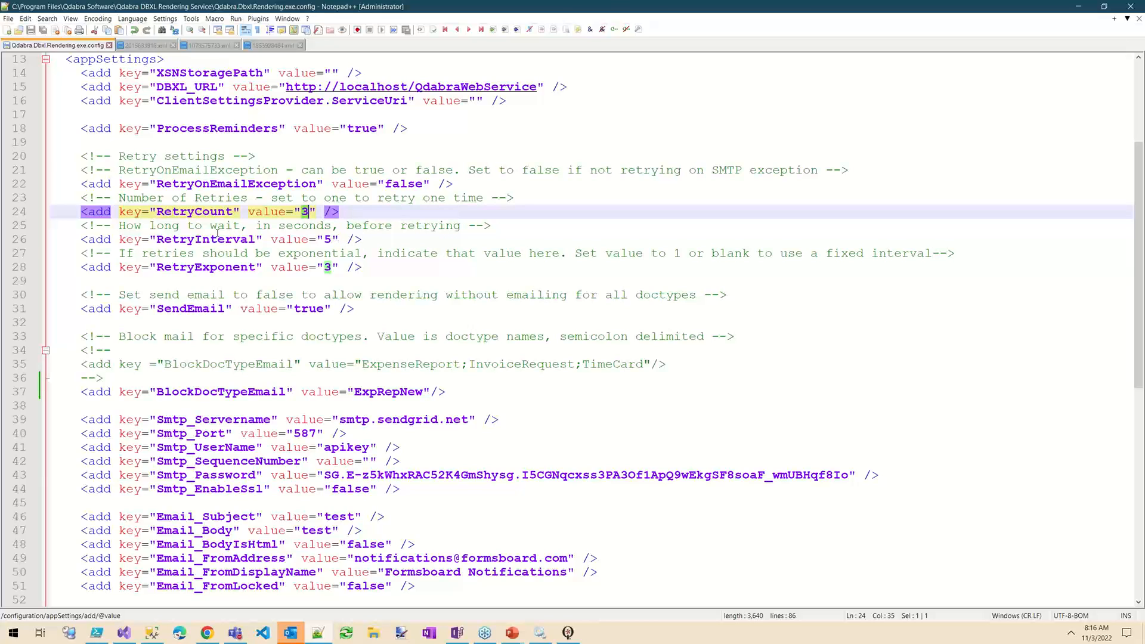
pyautogui.click(195, 228)
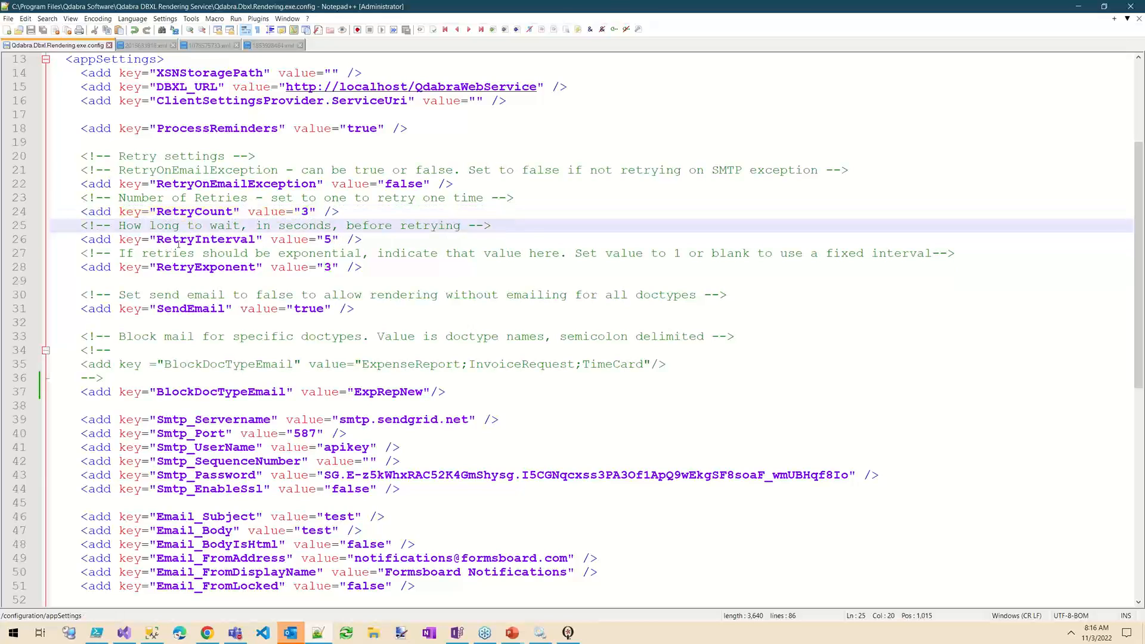
pyautogui.doubleClick(328, 241)
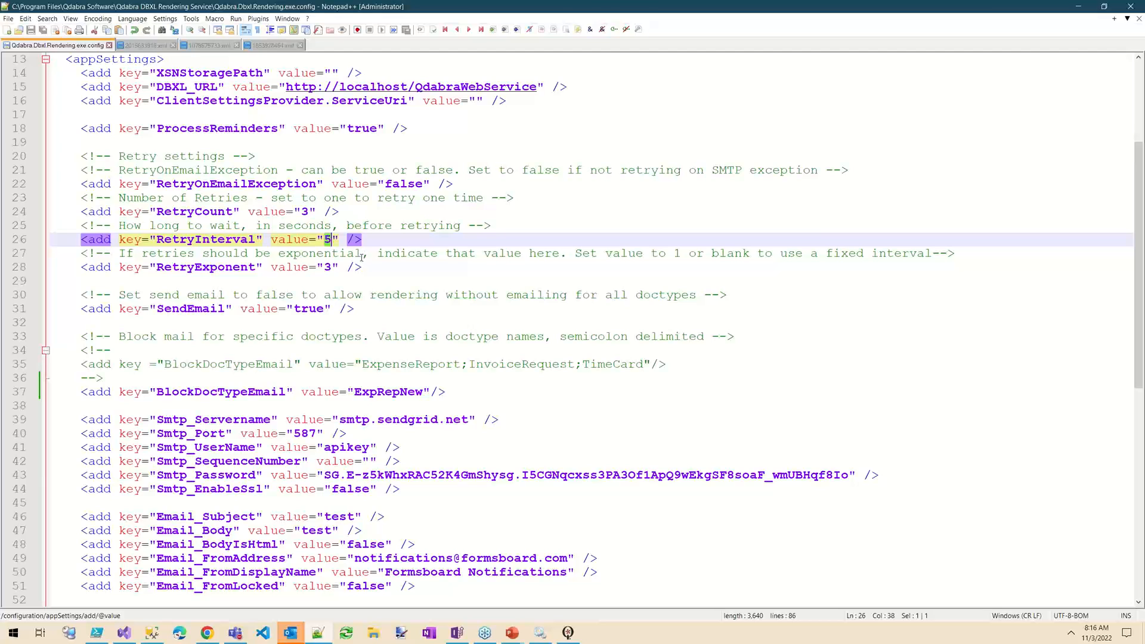
pyautogui.click(197, 268)
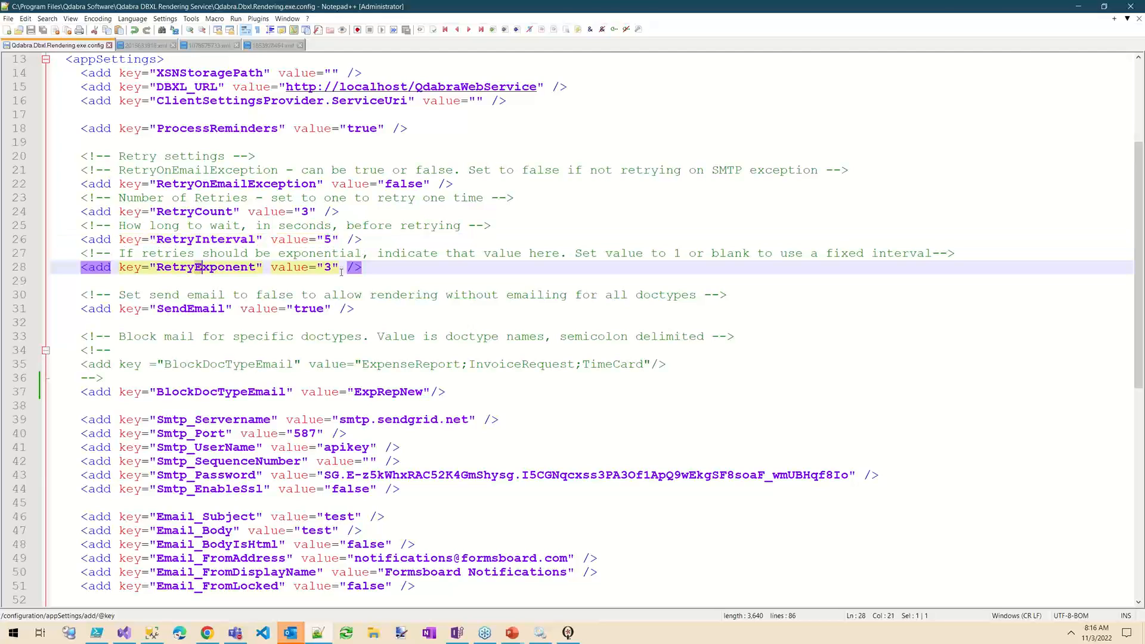
pyautogui.click(324, 269)
# Switch to the DBXL Administration Tool in Chrome and choose LowerVersion.xsn as ExpRepNew's new form template, acknowledging the version check
pyautogui.click(207, 633)
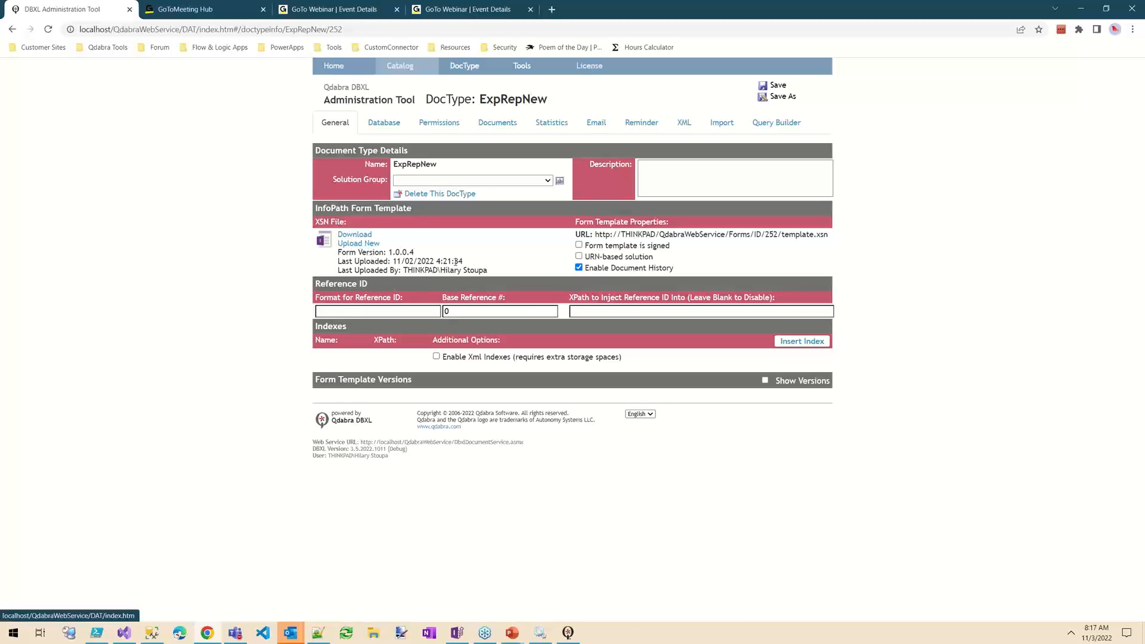
pyautogui.moveTo(420, 253); pyautogui.dragTo(387, 253)
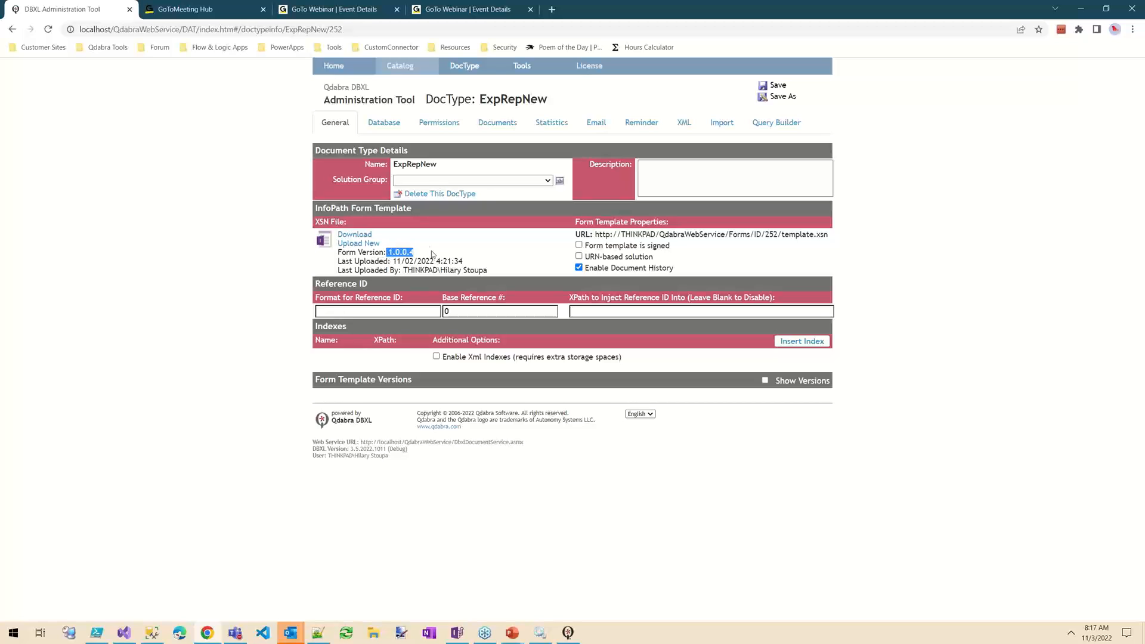
pyautogui.click(364, 244)
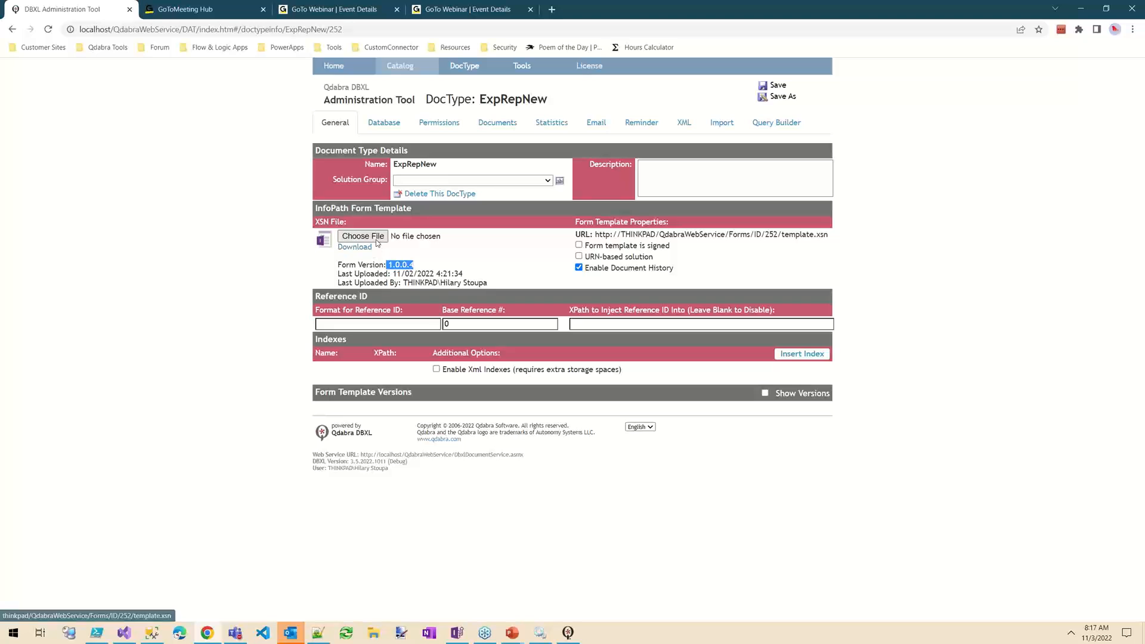
pyautogui.click(414, 239)
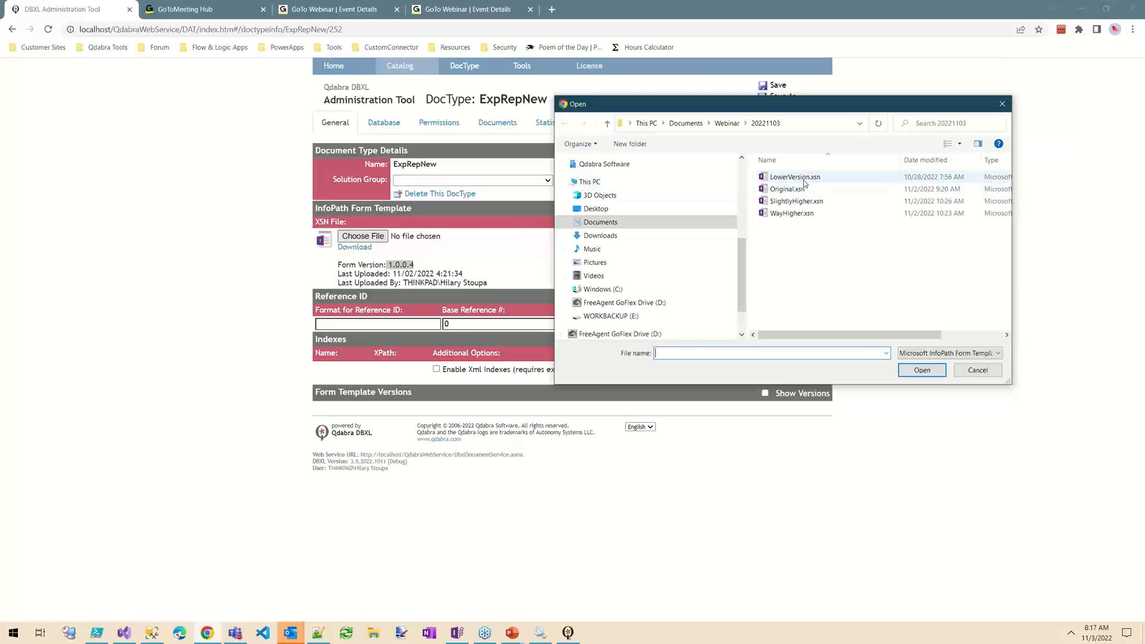
pyautogui.click(924, 371)
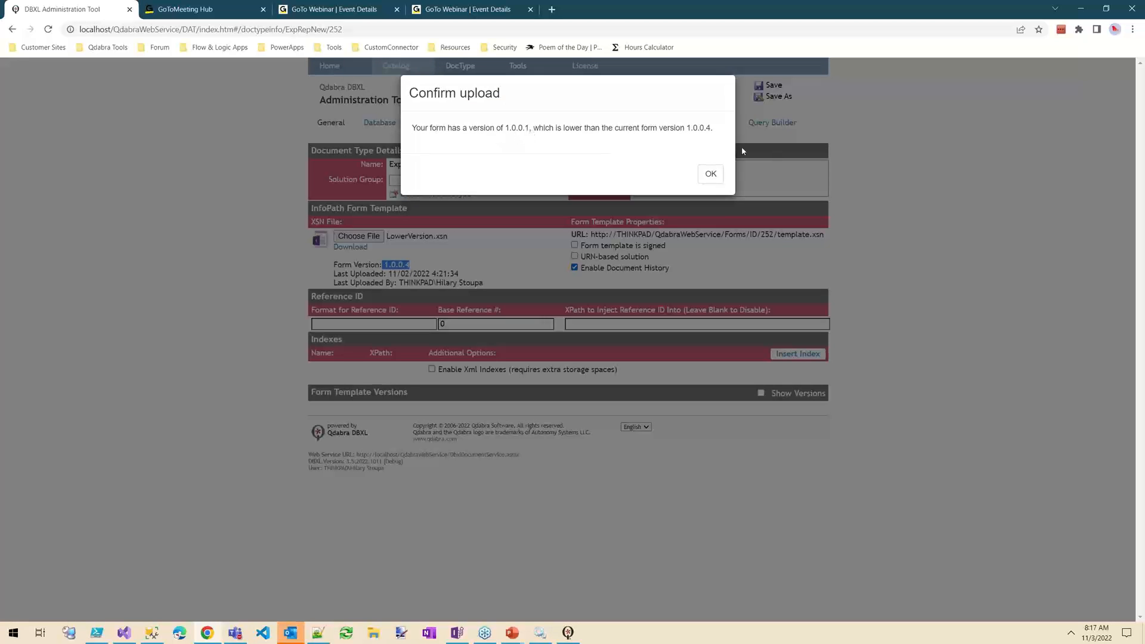
pyautogui.click(711, 174)
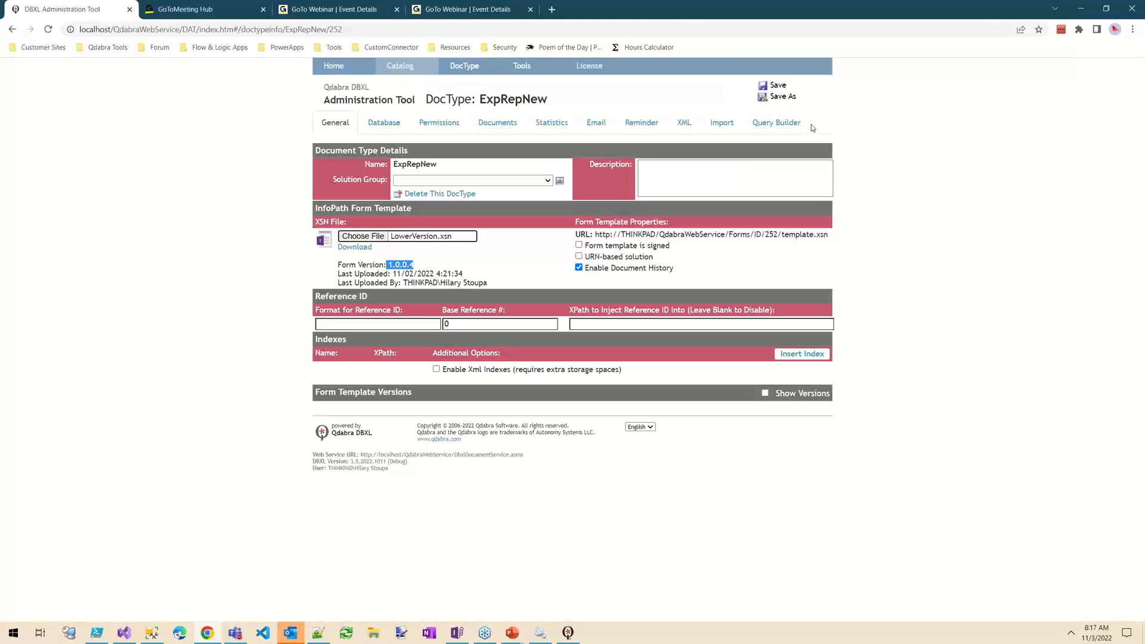
# Choose SlightlyHigher.xsn as the replacement form template for ExpRepNew and acknowledge the upload confirmation after checking its version numbers
pyautogui.click(368, 237)
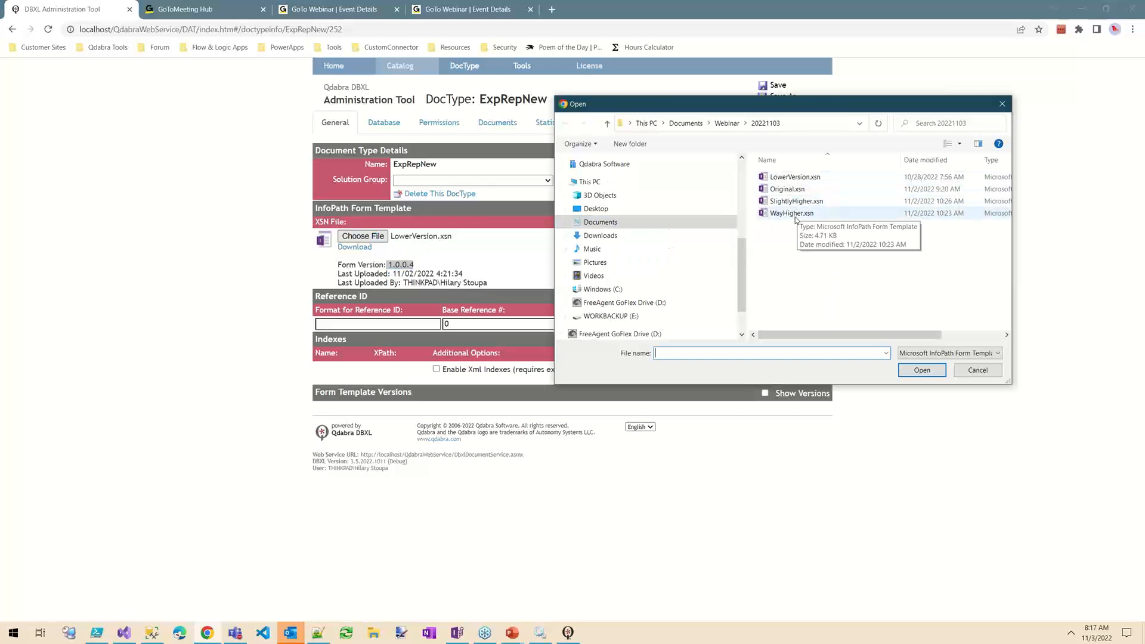
pyautogui.click(797, 201)
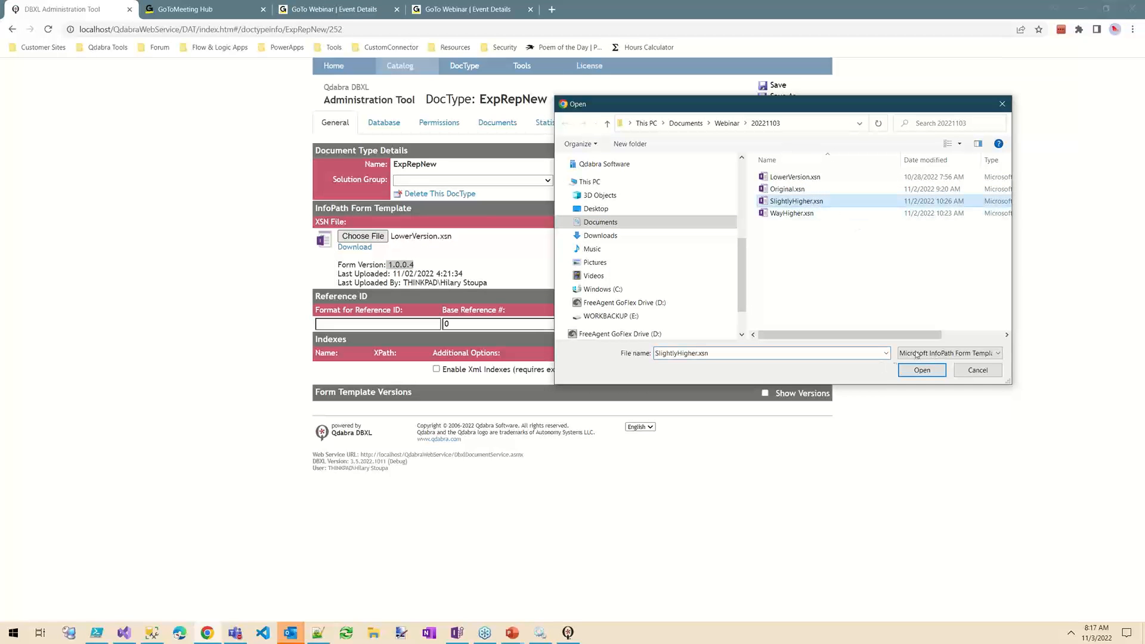
pyautogui.click(936, 370)
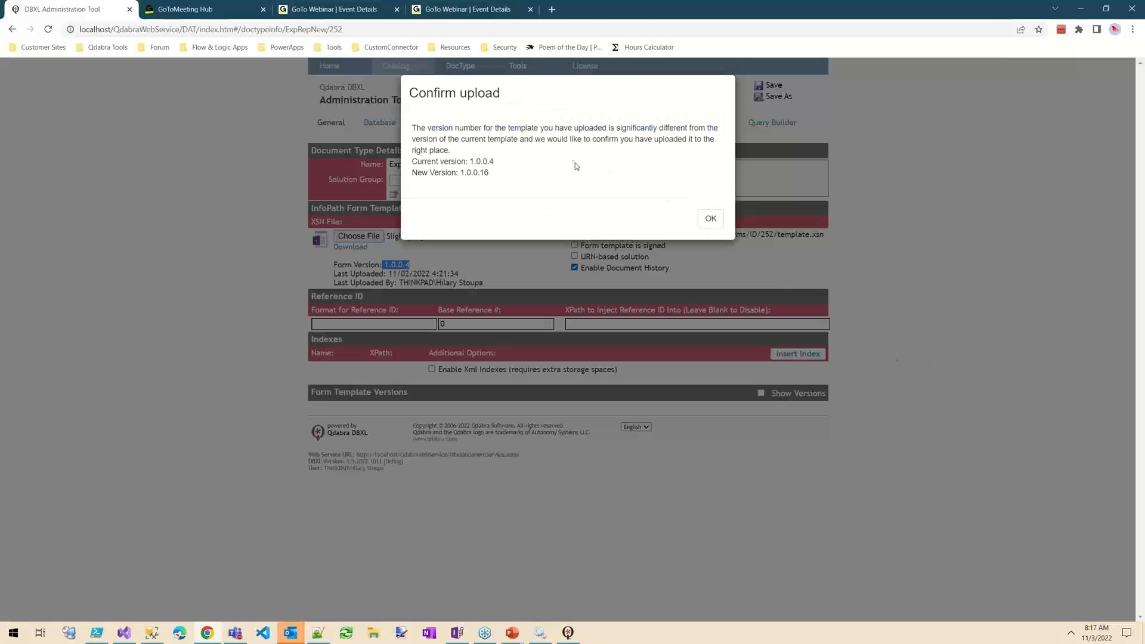
pyautogui.moveTo(488, 174)
pyautogui.mouseDown()
pyautogui.moveTo(497, 176)
pyautogui.moveTo(480, 174)
pyautogui.mouseUp()
pyautogui.click(495, 166)
pyautogui.click(710, 220)
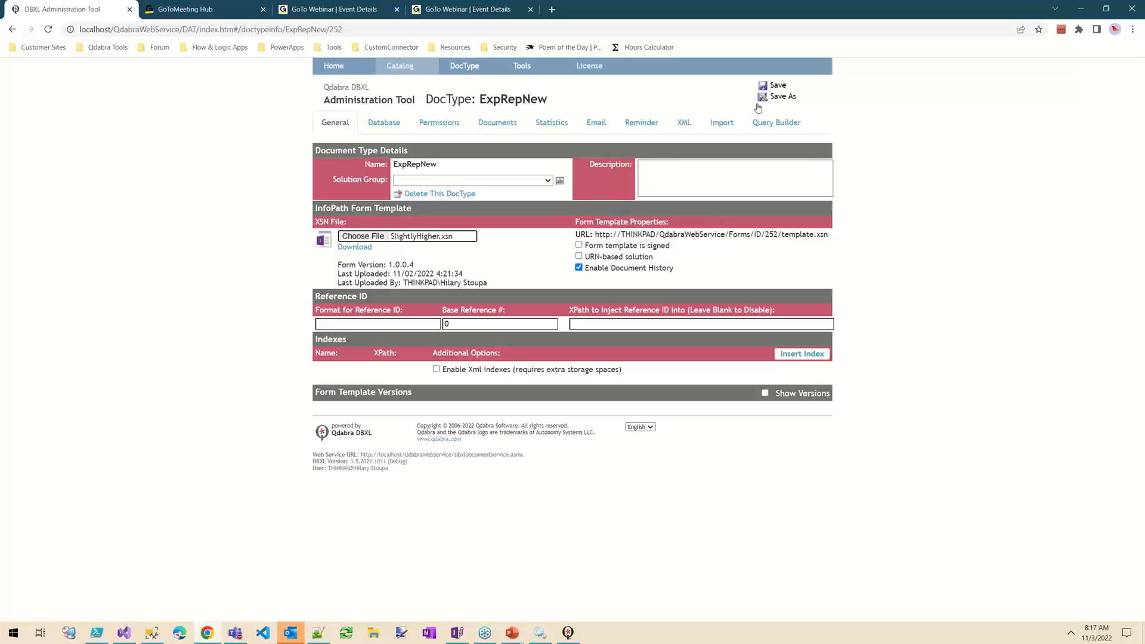
# Try WayHigher.xsn as ExpRepNew's new form template, acknowledge the version check and reload the page to discard the unsaved selection
pyautogui.click(360, 235)
pyautogui.click(790, 214)
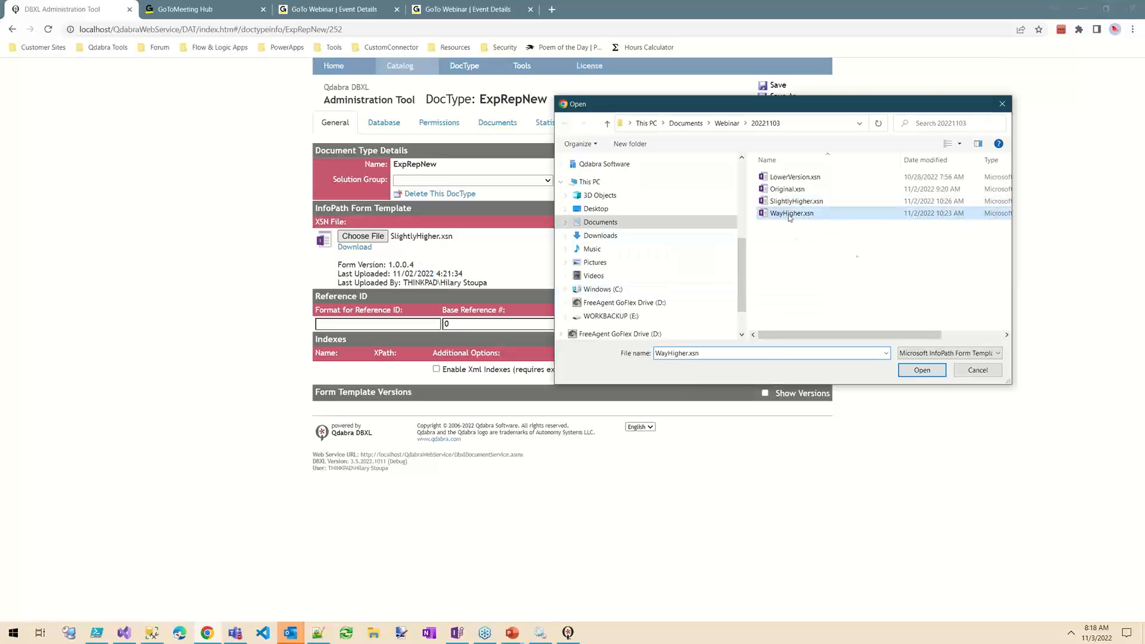
pyautogui.click(922, 370)
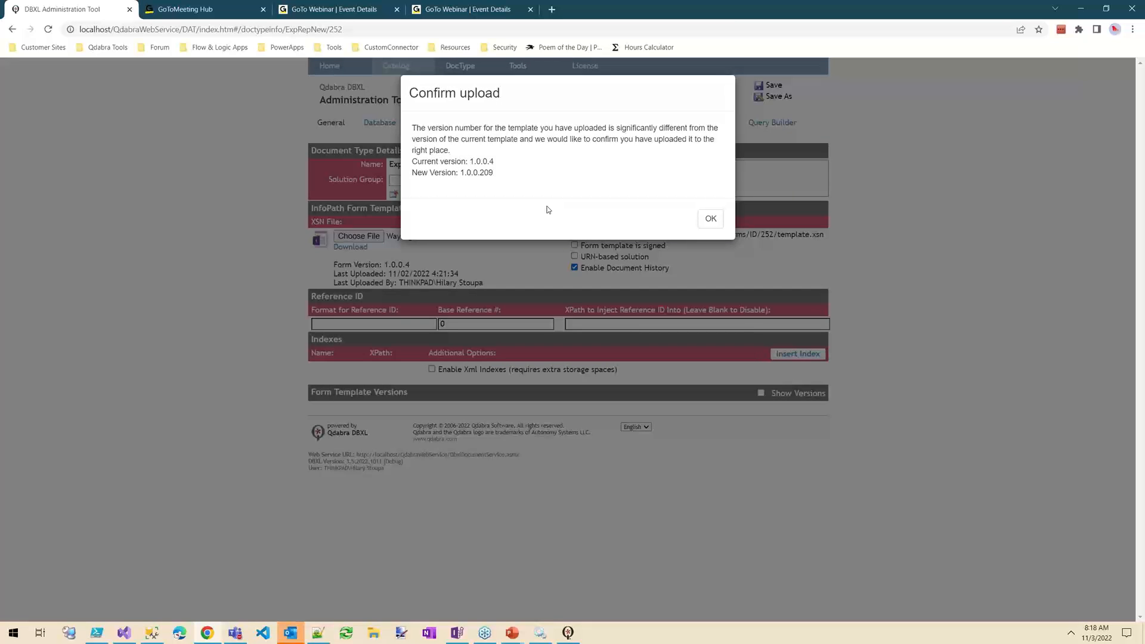
pyautogui.click(710, 218)
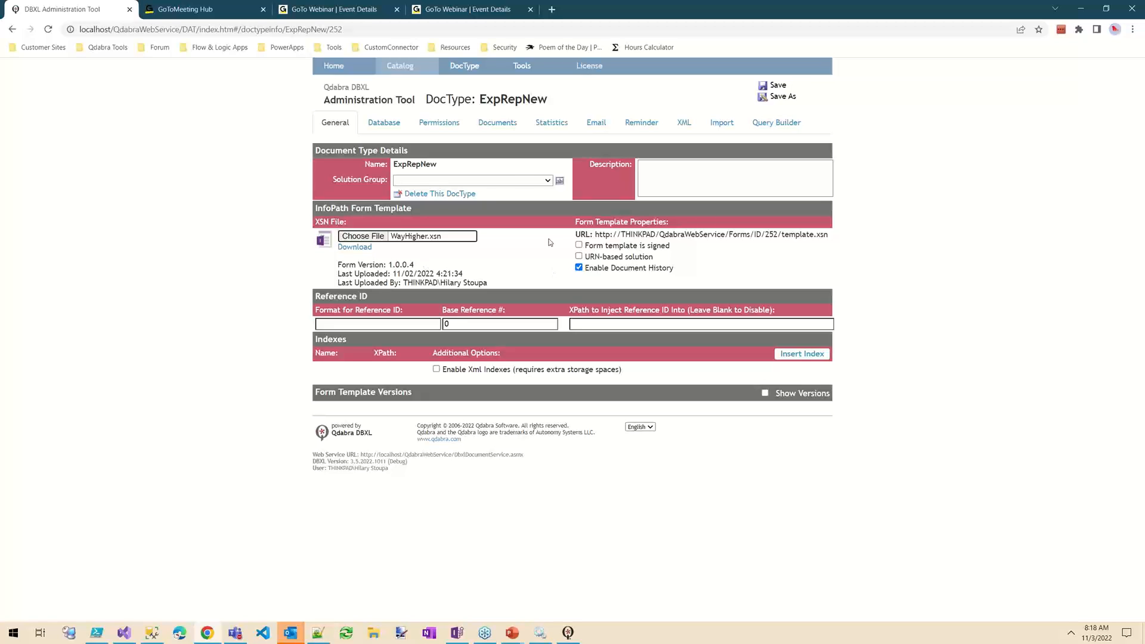
pyautogui.click(48, 29)
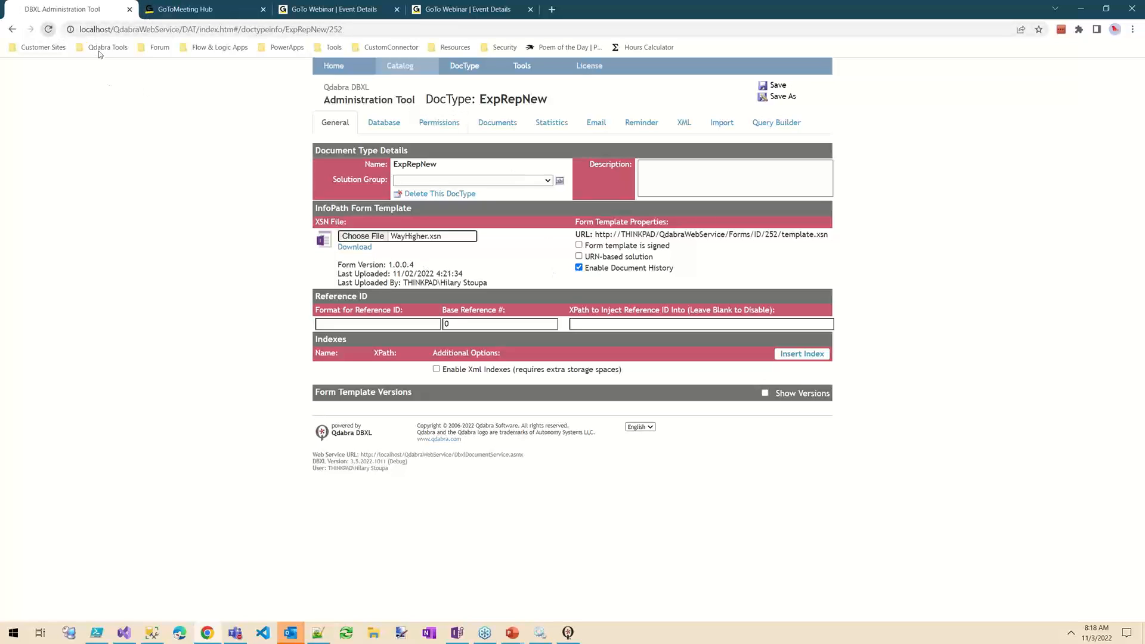